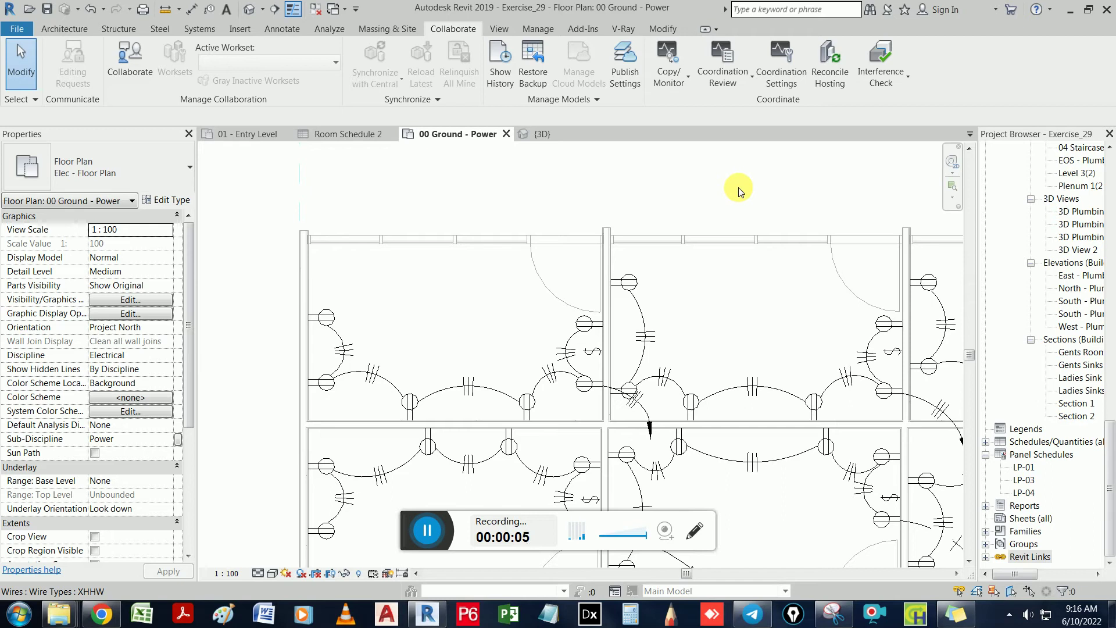
Zoom-fit the ground floor power plan with ZF, then switch to the {3D} view of Exercise_29
key("z")
key("f")
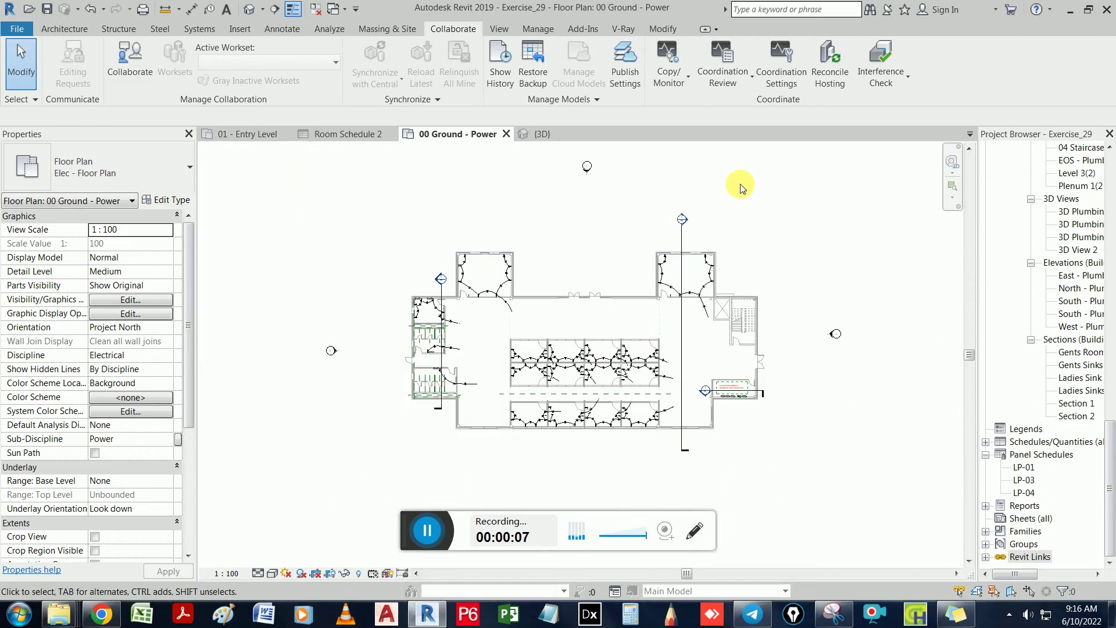
left_click(532, 136)
Turn the model to a front-right corner view and zoom in
left_click(908, 199)
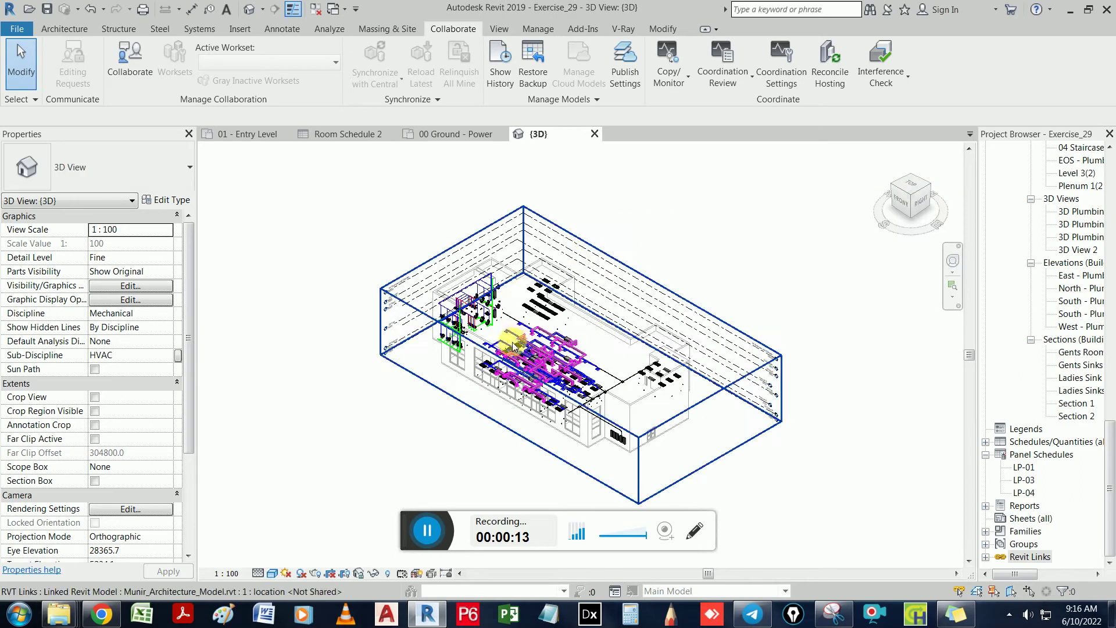
scroll(434, 273, "up", 3)
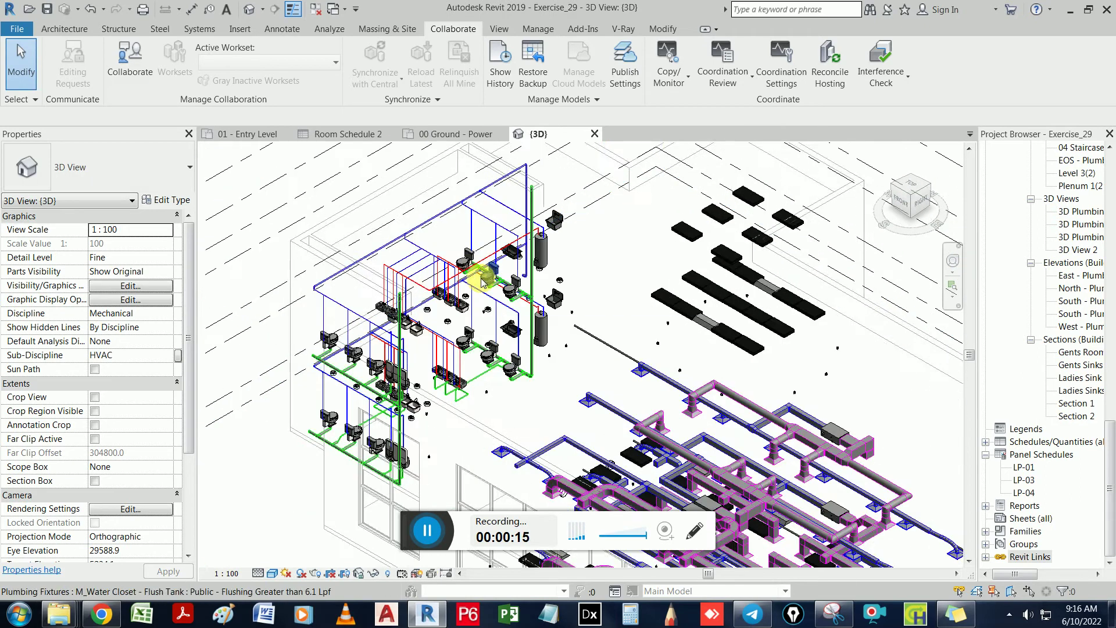
key("alt")
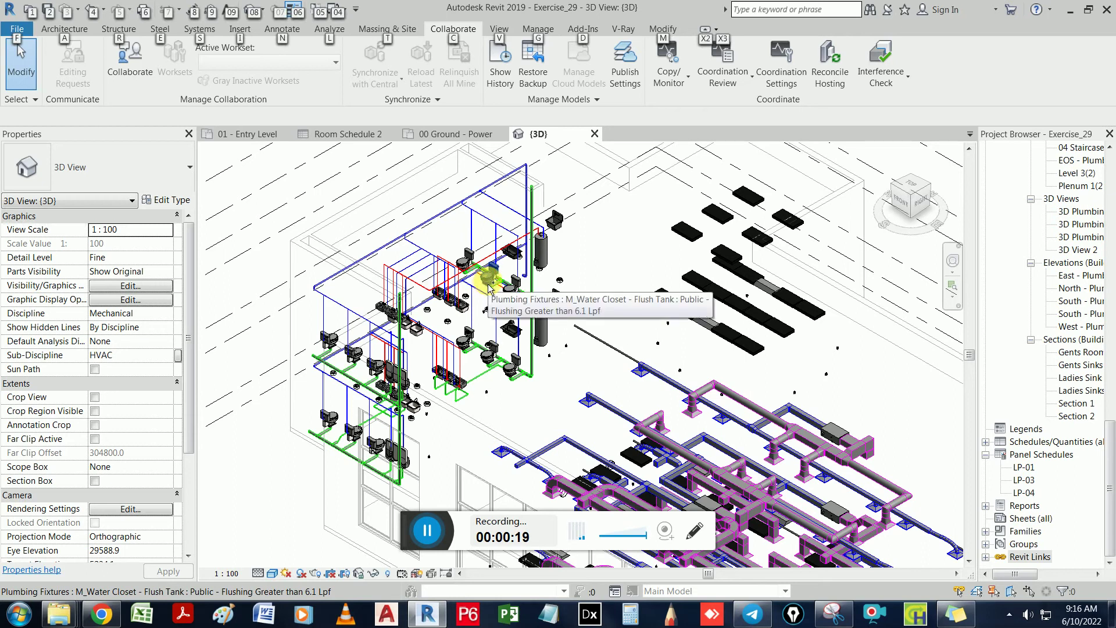
key("Escape")
scroll(505, 378, "up", 2)
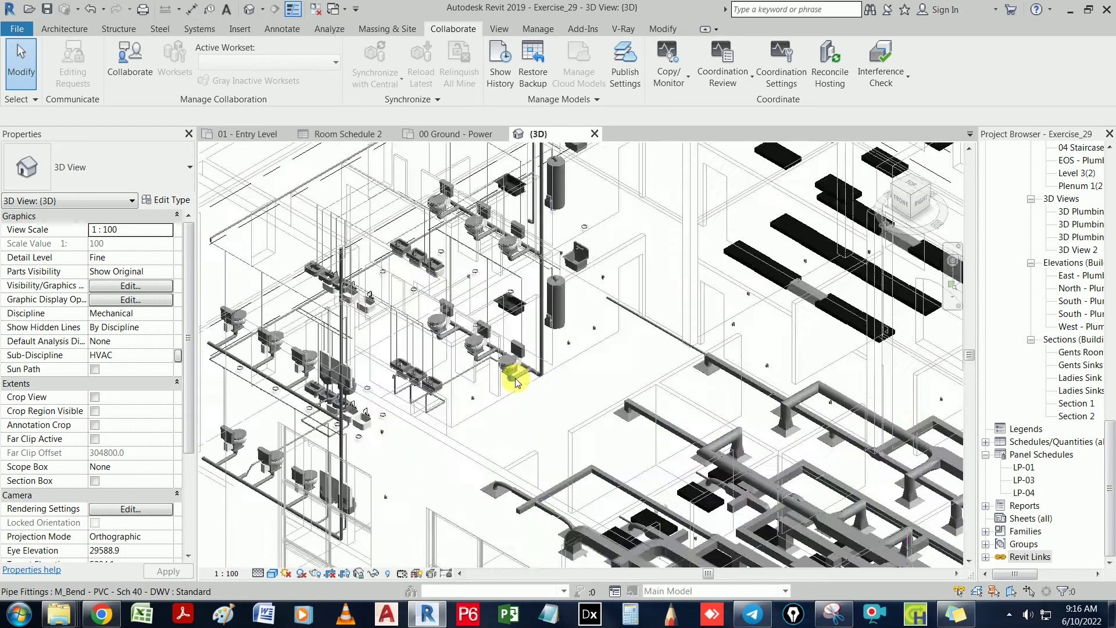
scroll(632, 341, "down", 3)
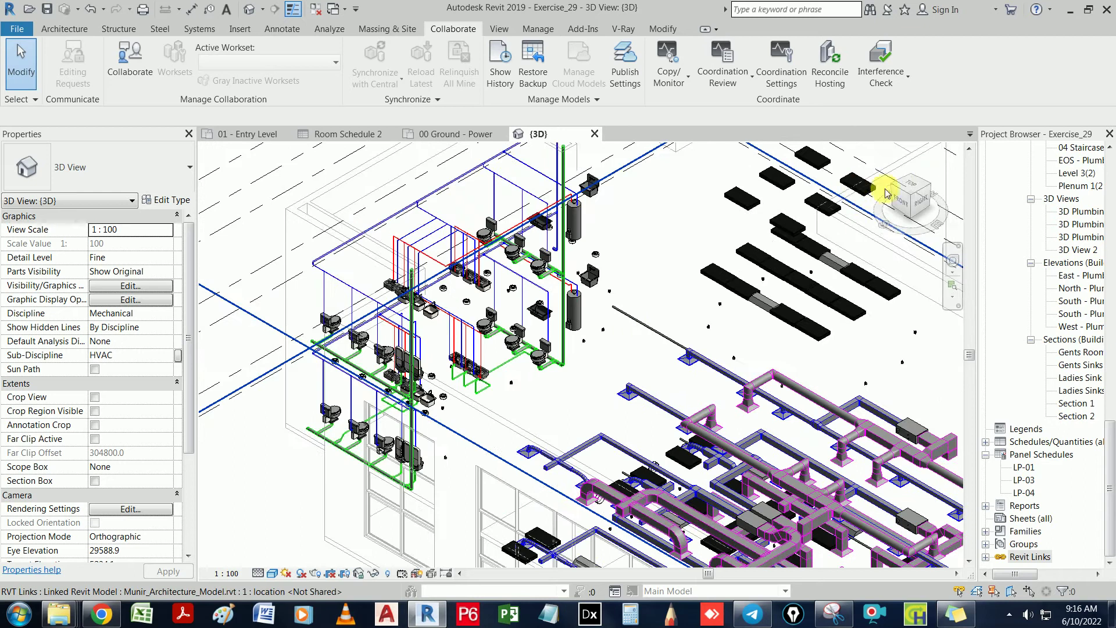
Turn to a front-left corner, zoom and pan in on the washroom fixtures, and pick the linked model
left_click(889, 179)
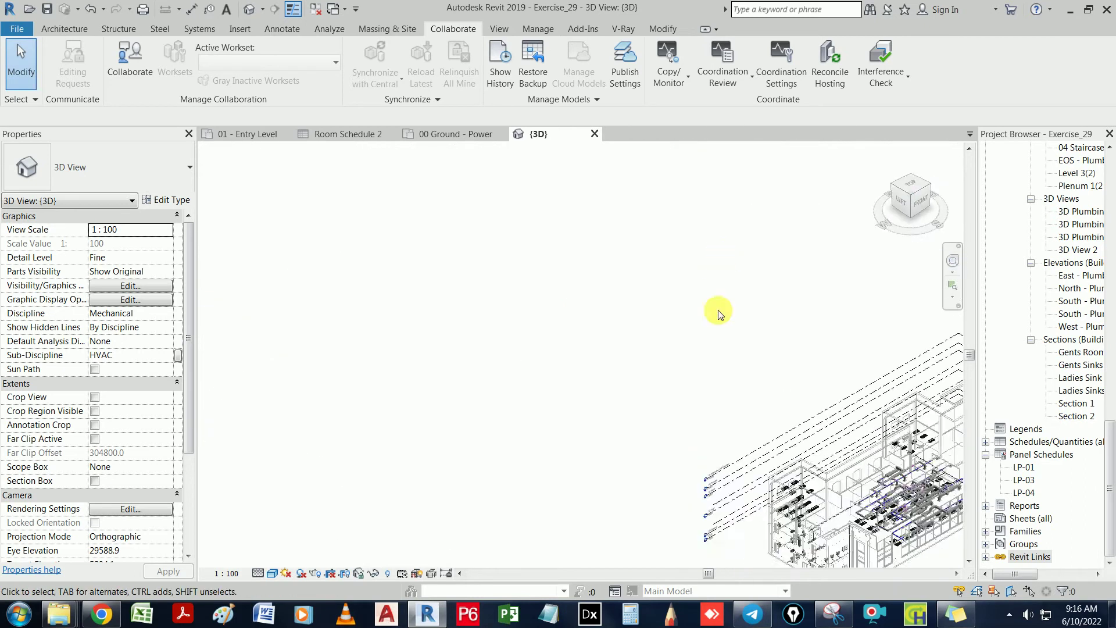
scroll(469, 359, "up", 5)
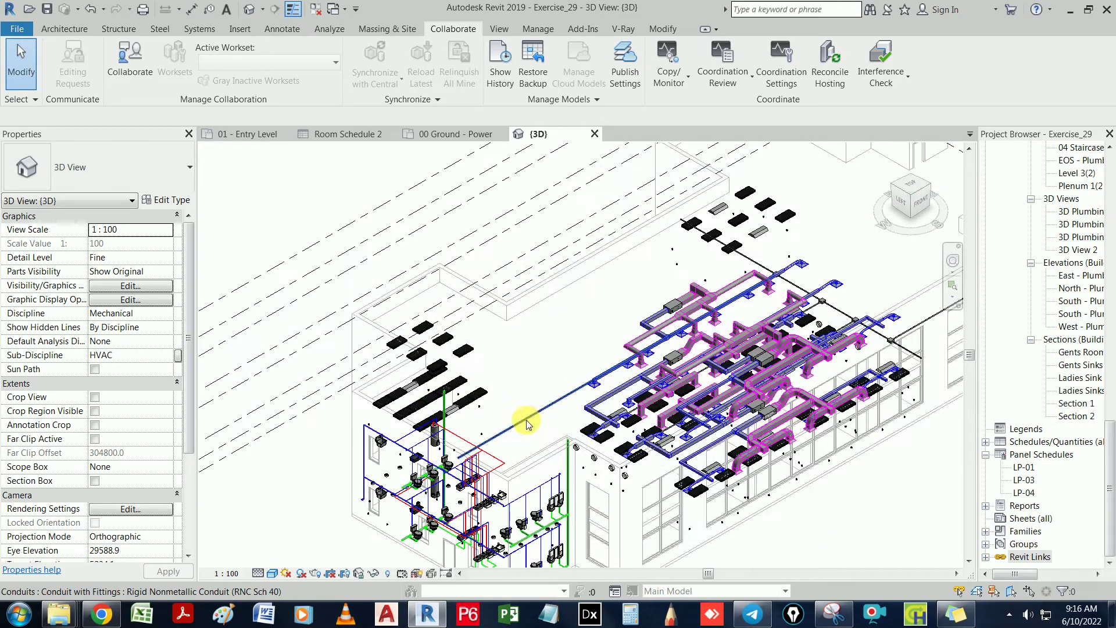
scroll(524, 413, "up", 2)
scroll(514, 402, "up", 5)
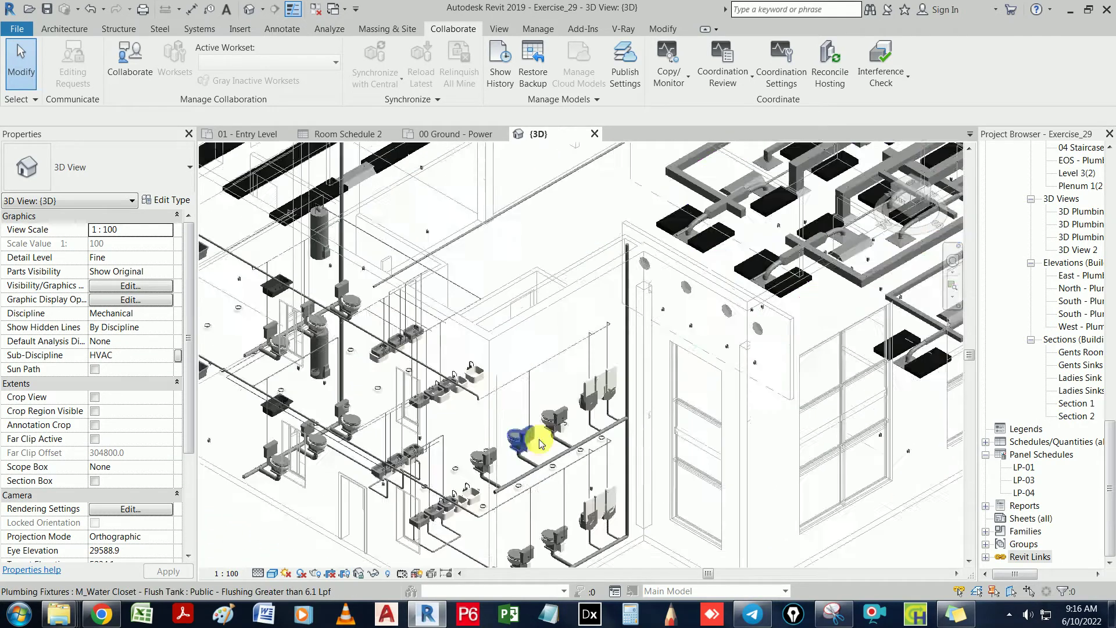
middle_click_drag(552, 439, 640, 420)
scroll(585, 301, "up", 4)
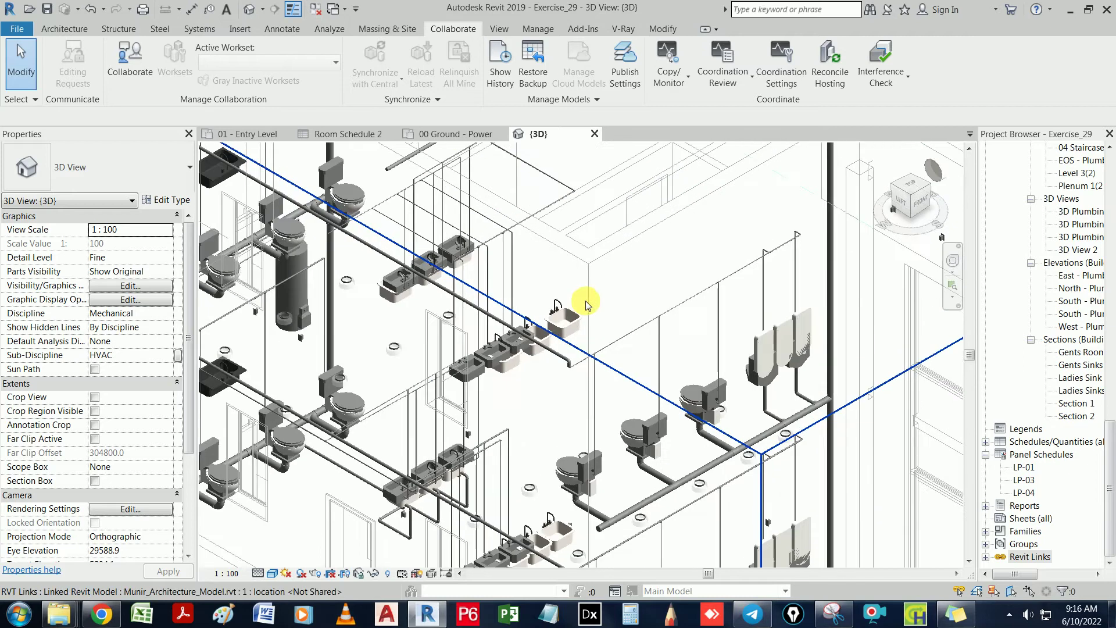
scroll(585, 301, "up", 2)
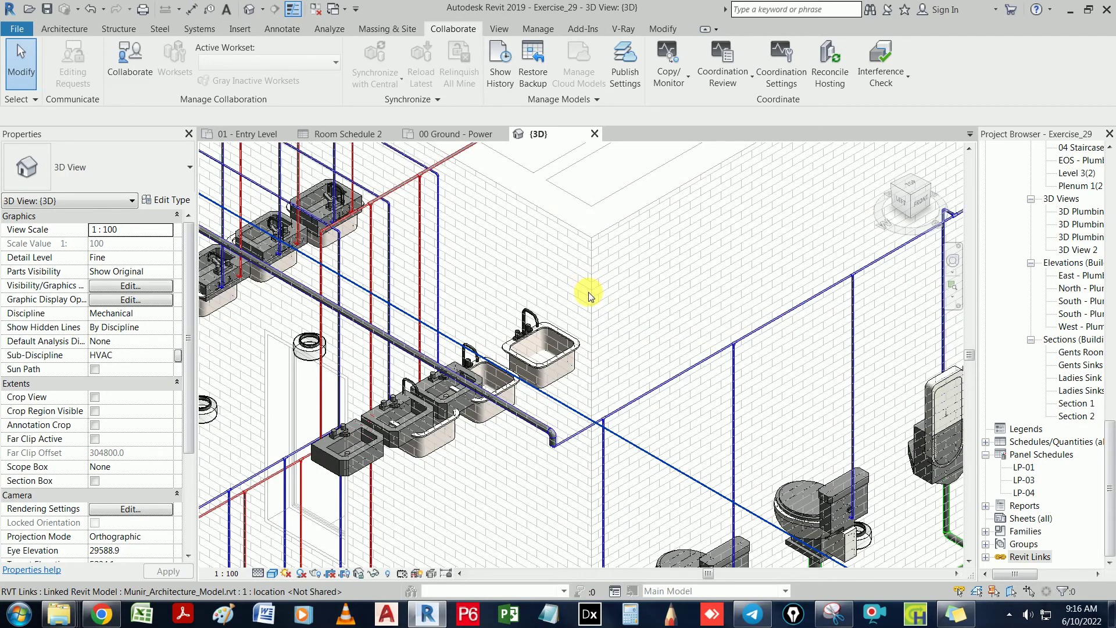
scroll(588, 293, "down", 2)
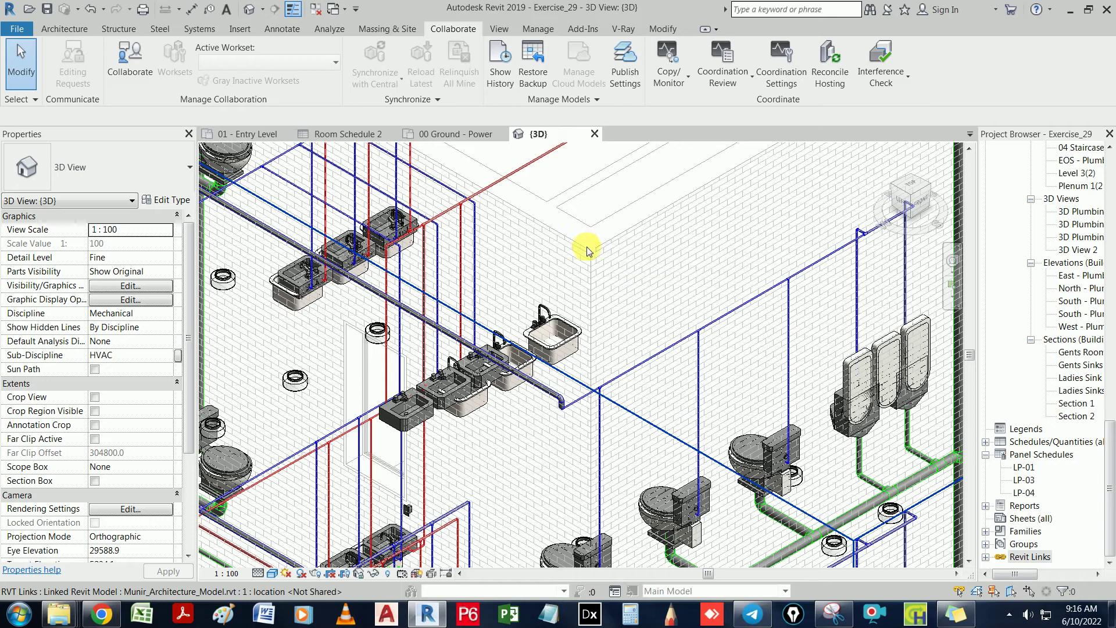
left_click(577, 174)
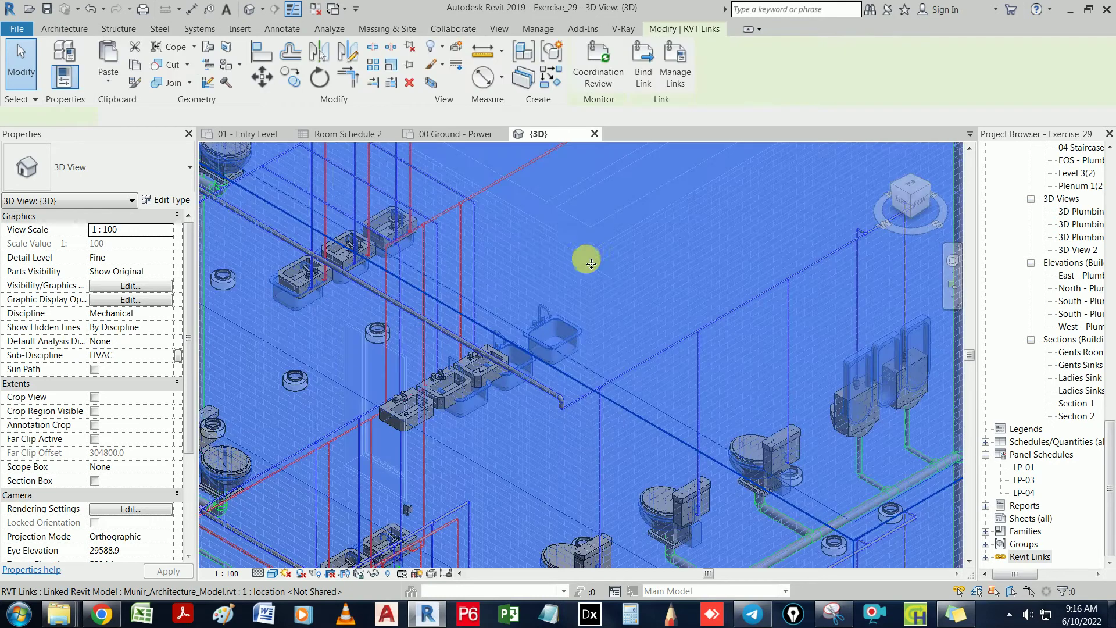
Turn off Select links, orbit the view, and pick the Mark 46 flush-tank water closet
left_click(20, 99)
left_click(35, 119)
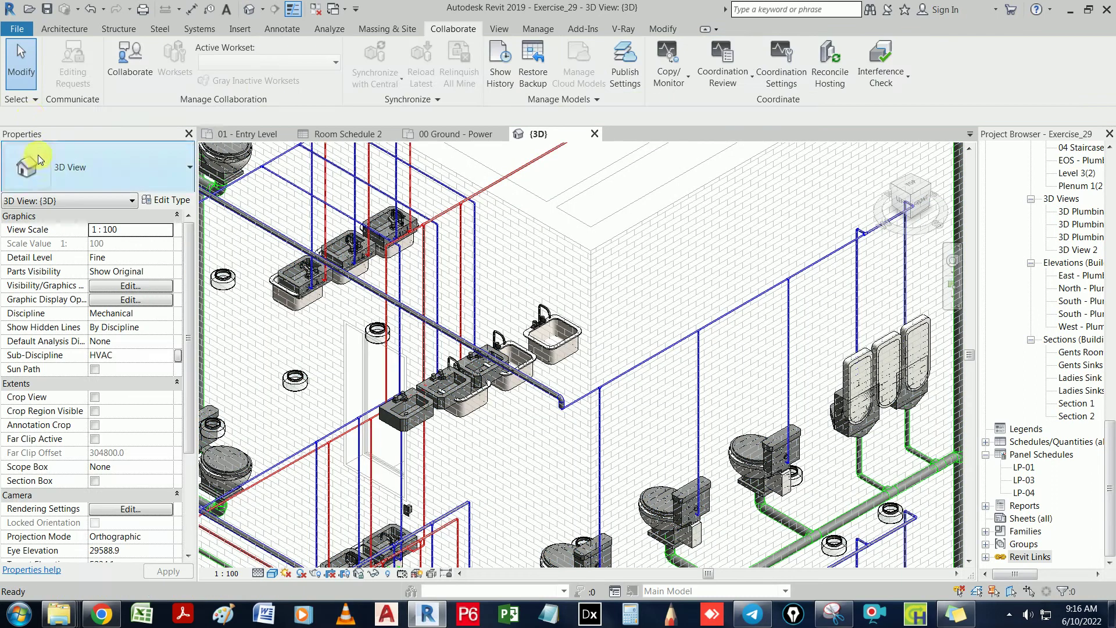
left_click(31, 100)
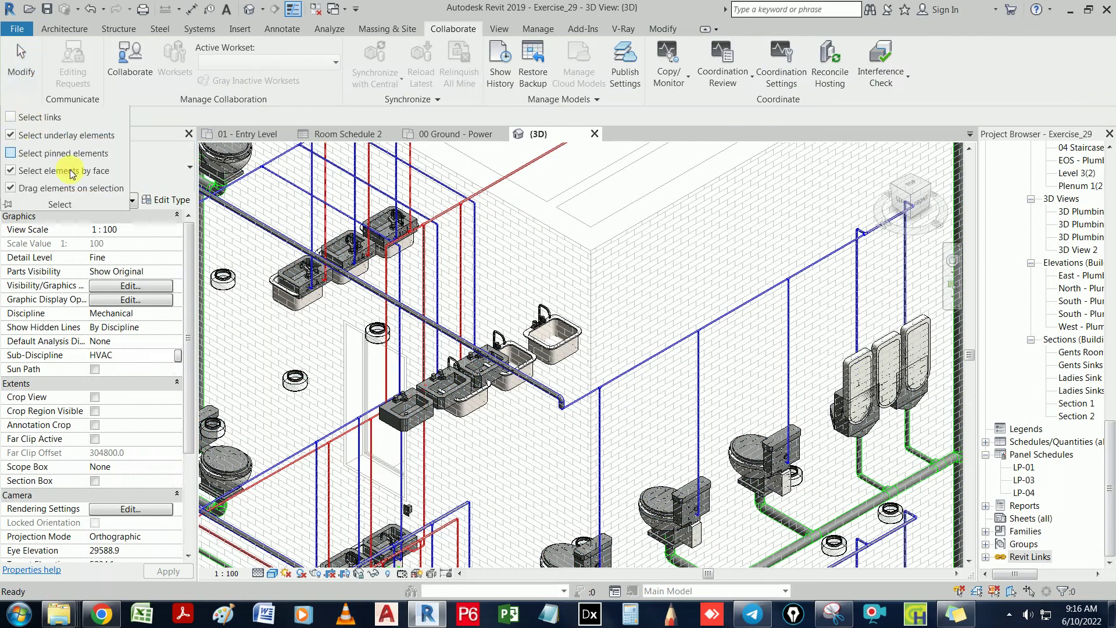
middle_click_drag(595, 264, 829, 389, "shift")
left_click(564, 343)
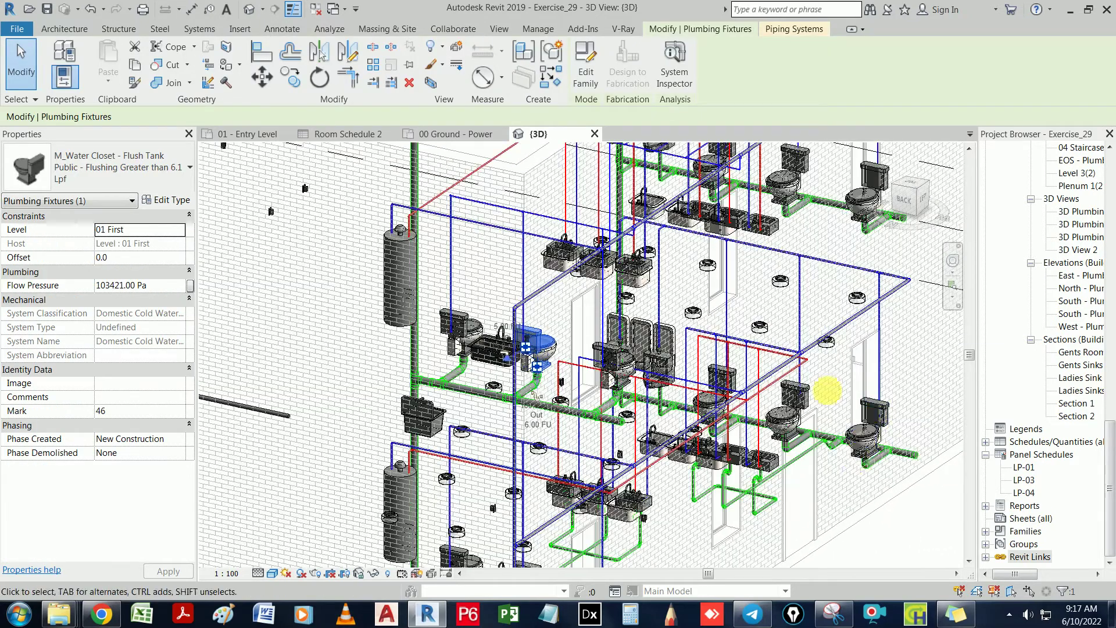
scroll(715, 524, "up", 3)
scroll(808, 314, "up", 3)
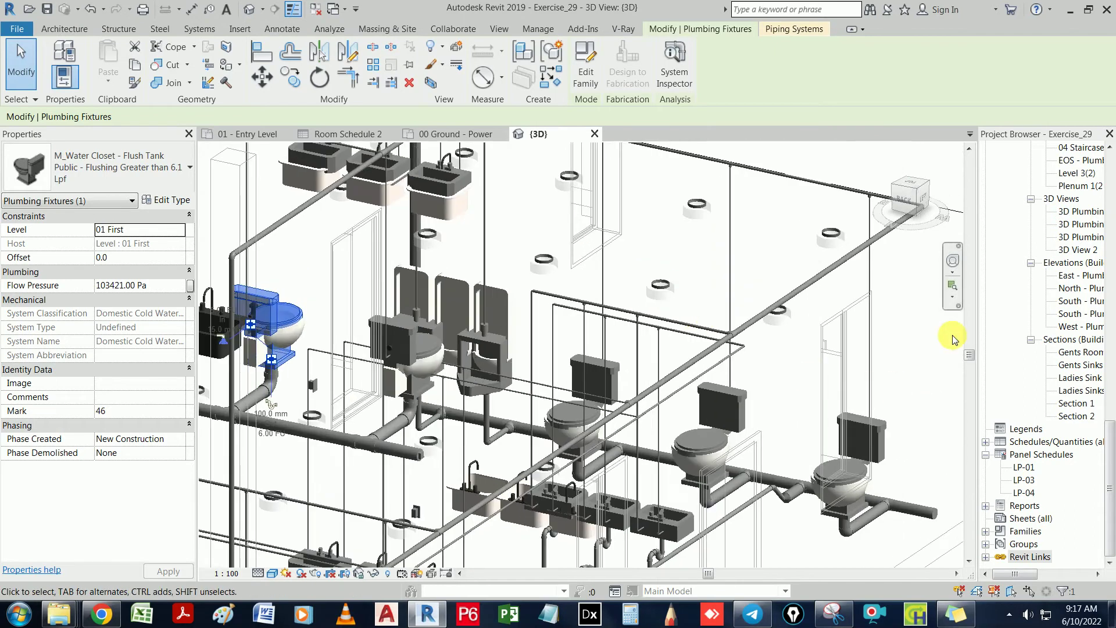
key("Escape")
scroll(722, 319, "up", 1)
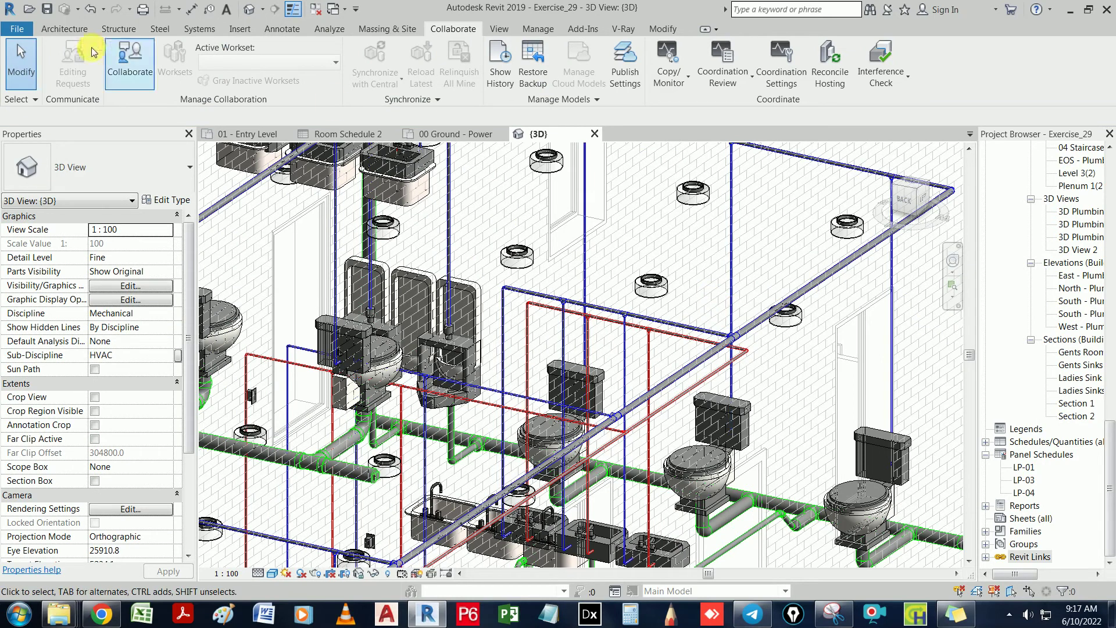
left_click(64, 29)
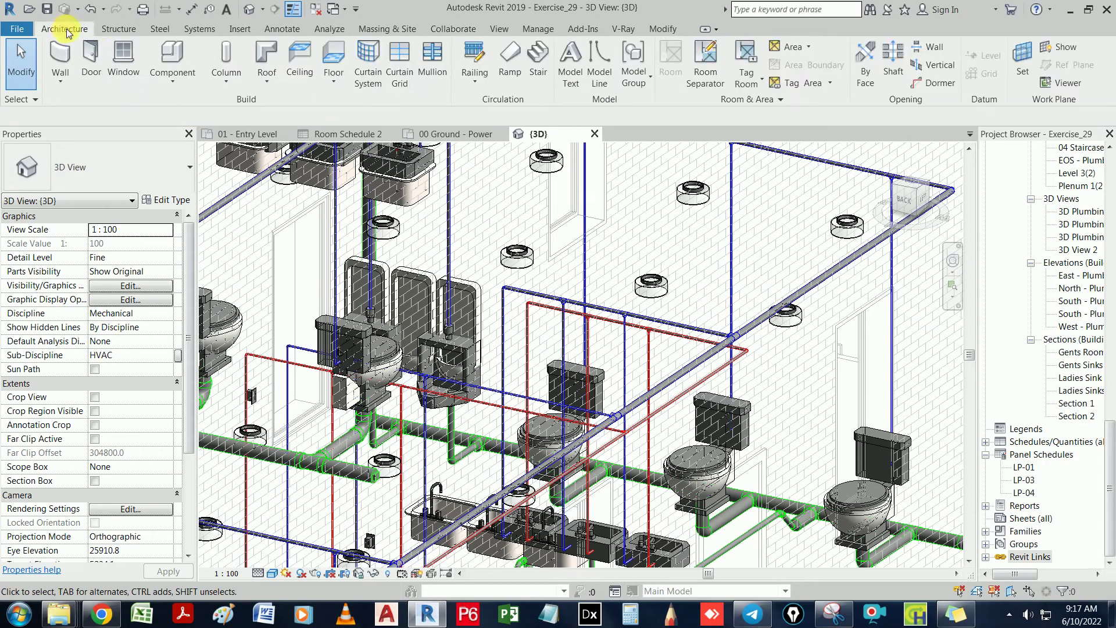
left_click(196, 29)
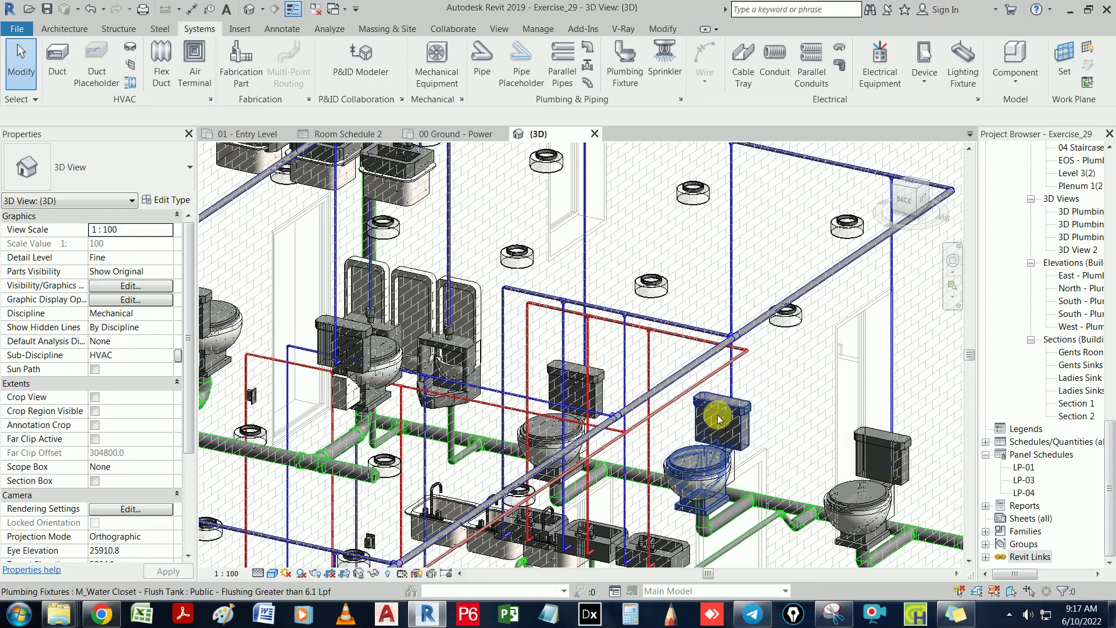
scroll(791, 396, "up", 2)
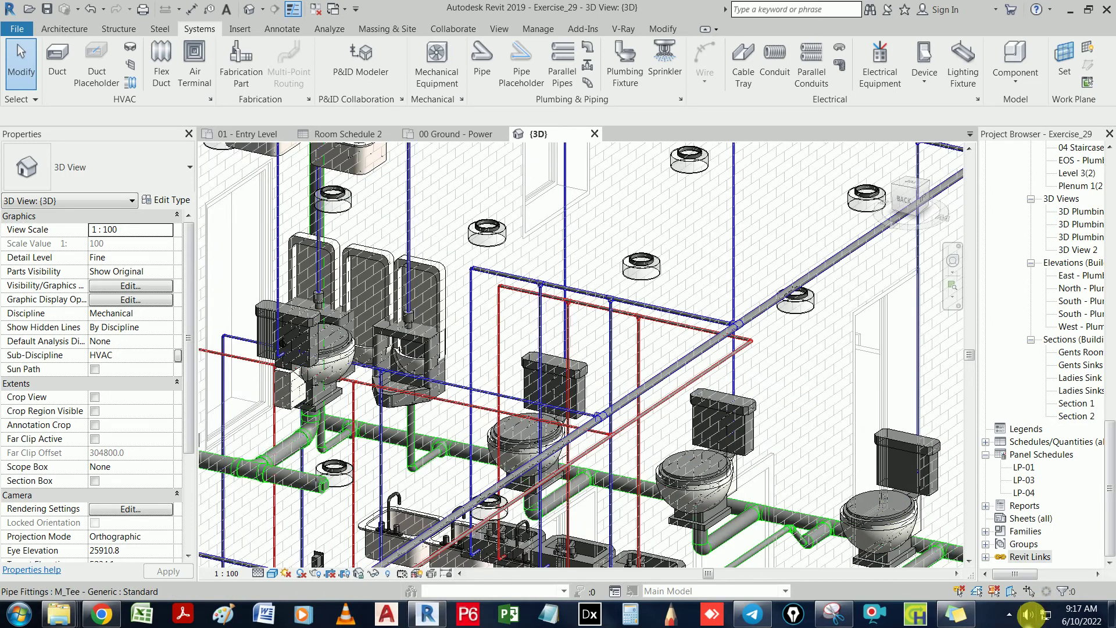
left_click(1034, 618)
left_click(862, 593)
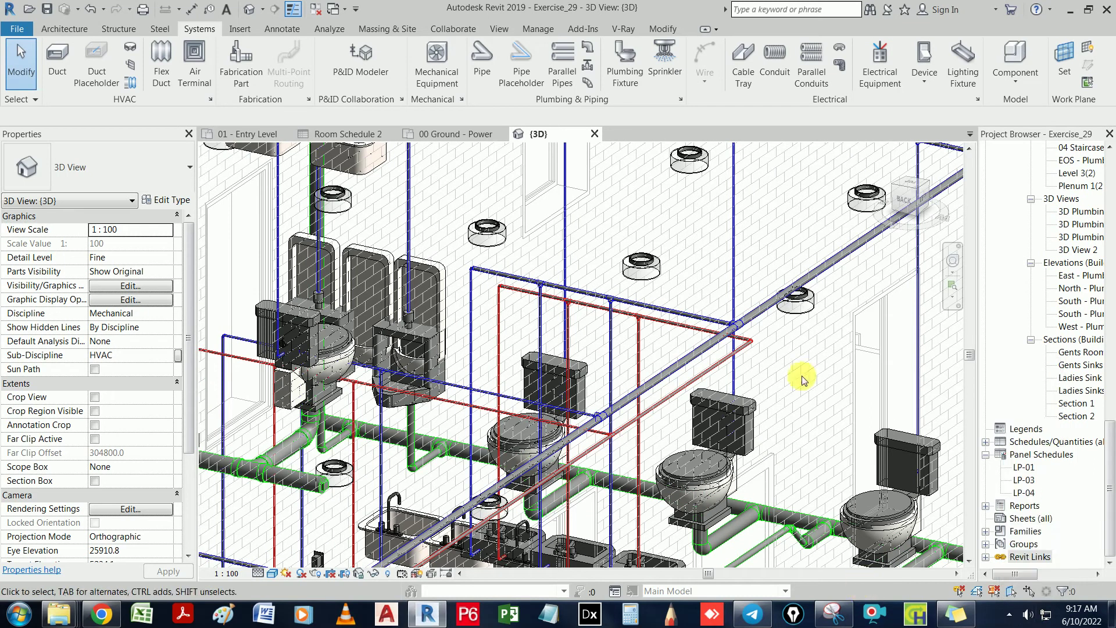
left_click(453, 30)
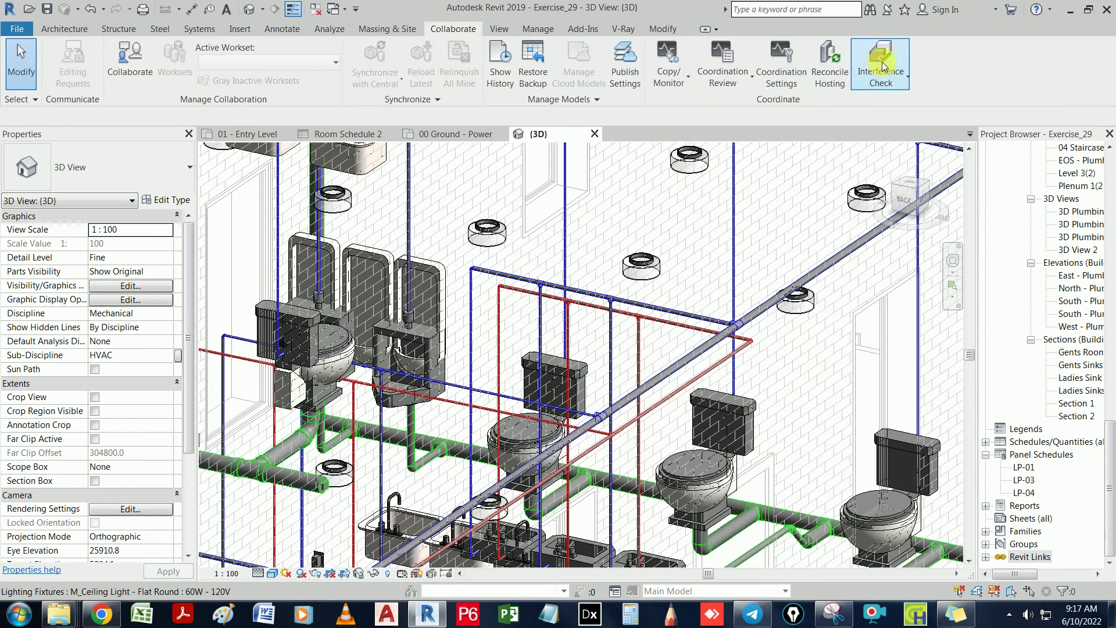
Check Ducts, Duct Insulations and Duct Fittings against Pipe Fittings, Pipes and Plumbing Fixtures
left_click(879, 58)
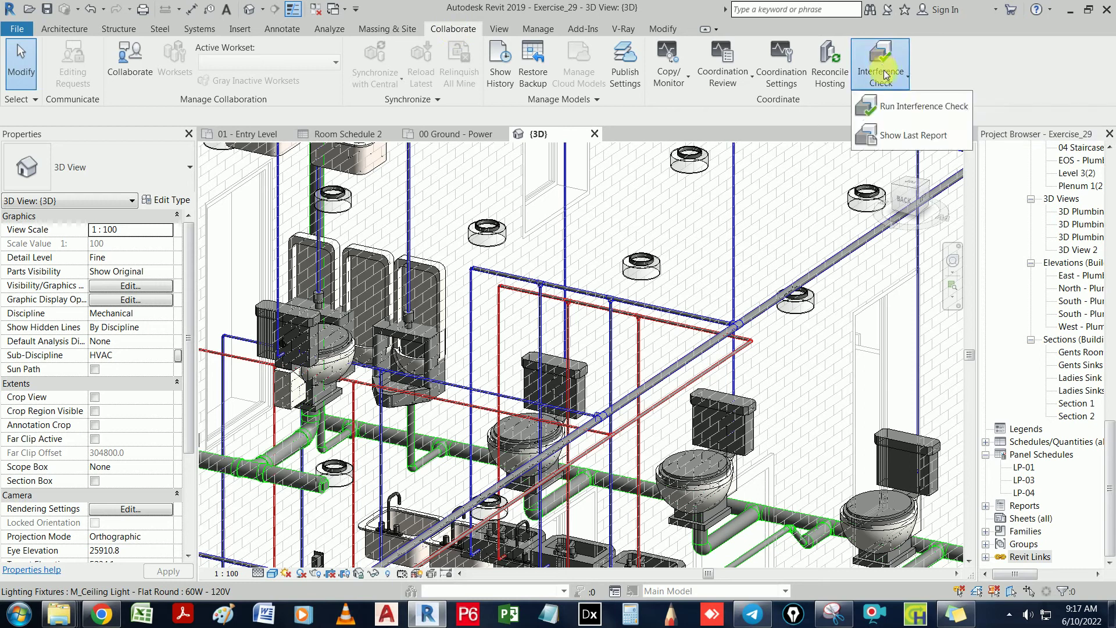
left_click(910, 112)
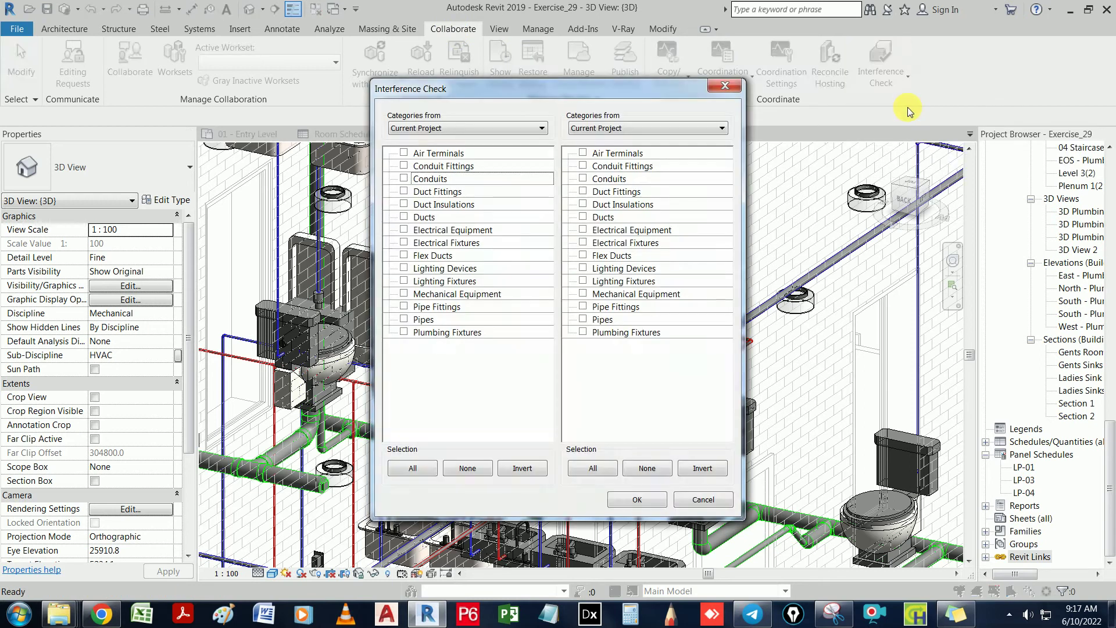
left_click(404, 218)
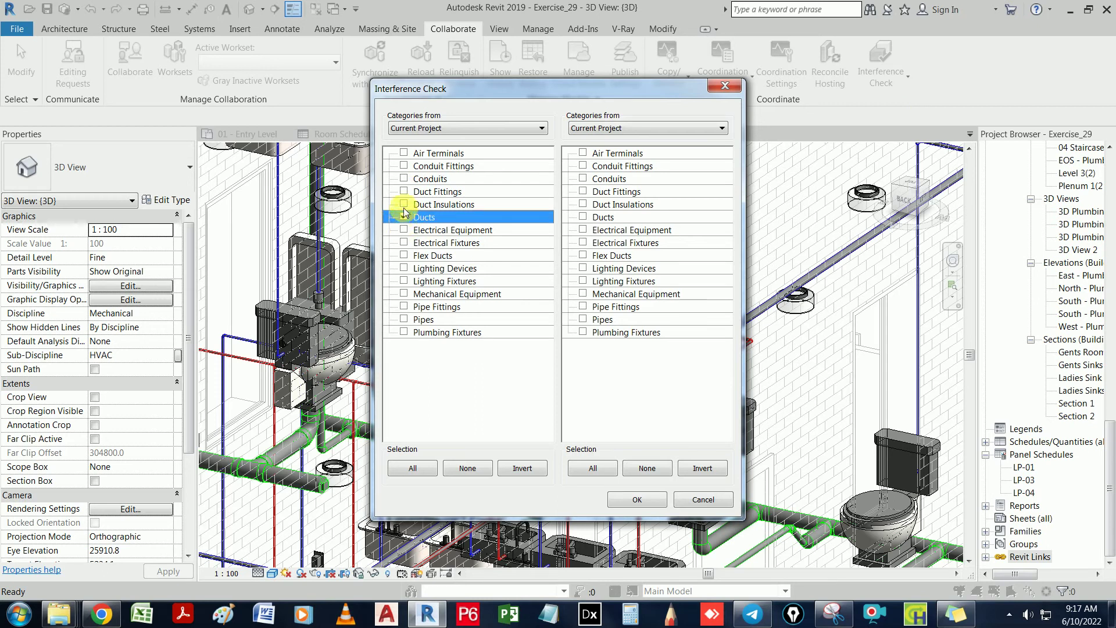
left_click(404, 204)
left_click(404, 191)
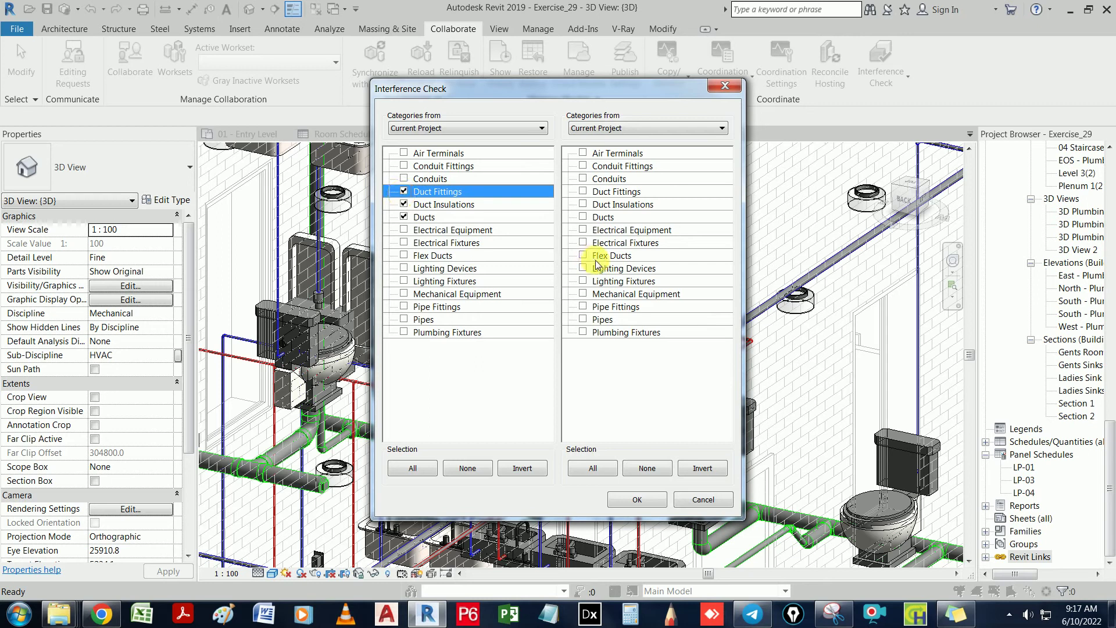
left_click(582, 306)
left_click(582, 319)
left_click(583, 332)
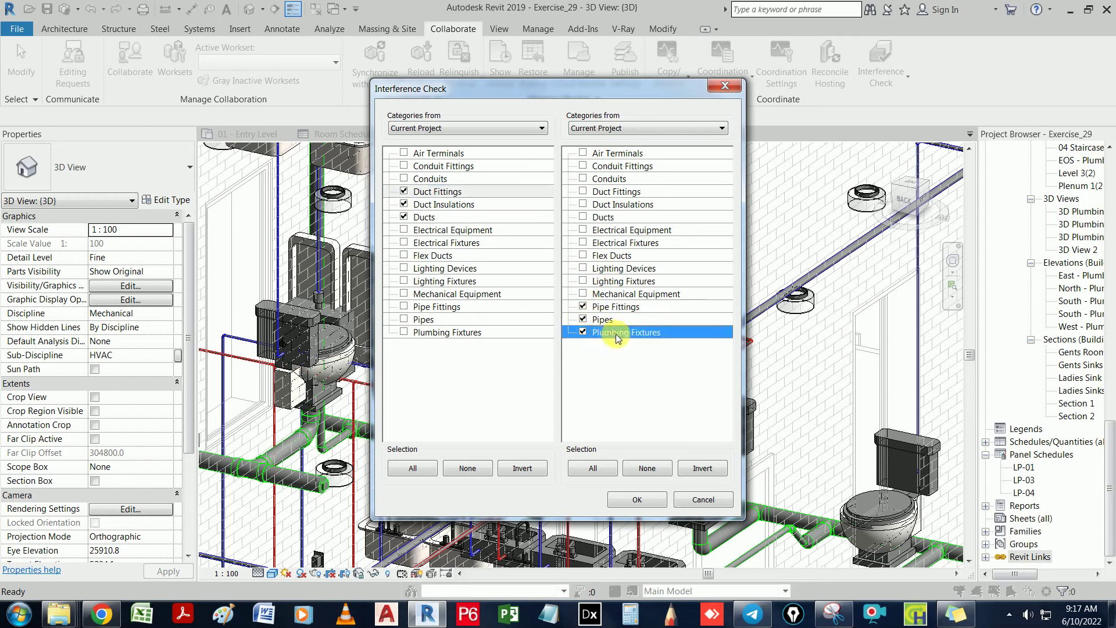
left_click(643, 502)
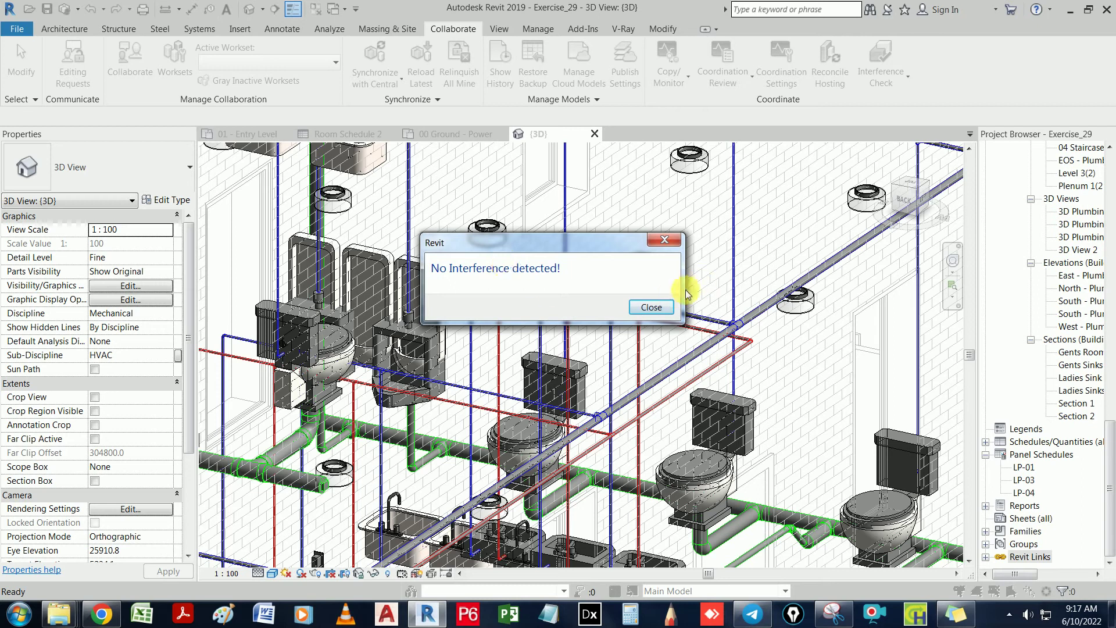
Close the 'No Interference detected!' message and pan around the 3D washroom model
left_click(665, 315)
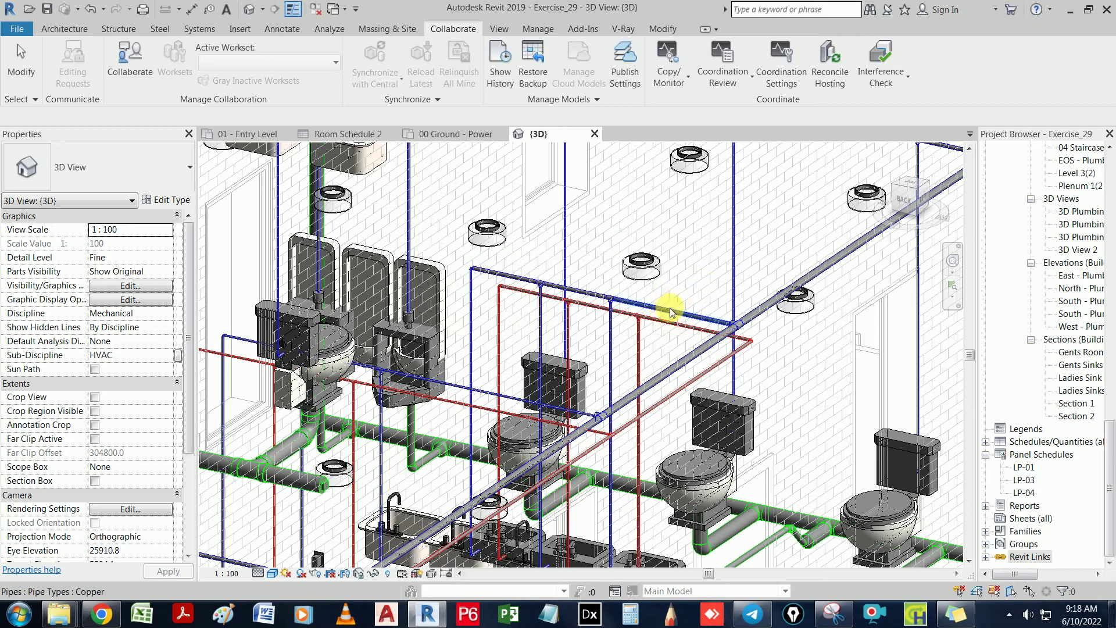
middle_click_drag(716, 262, 650, 209)
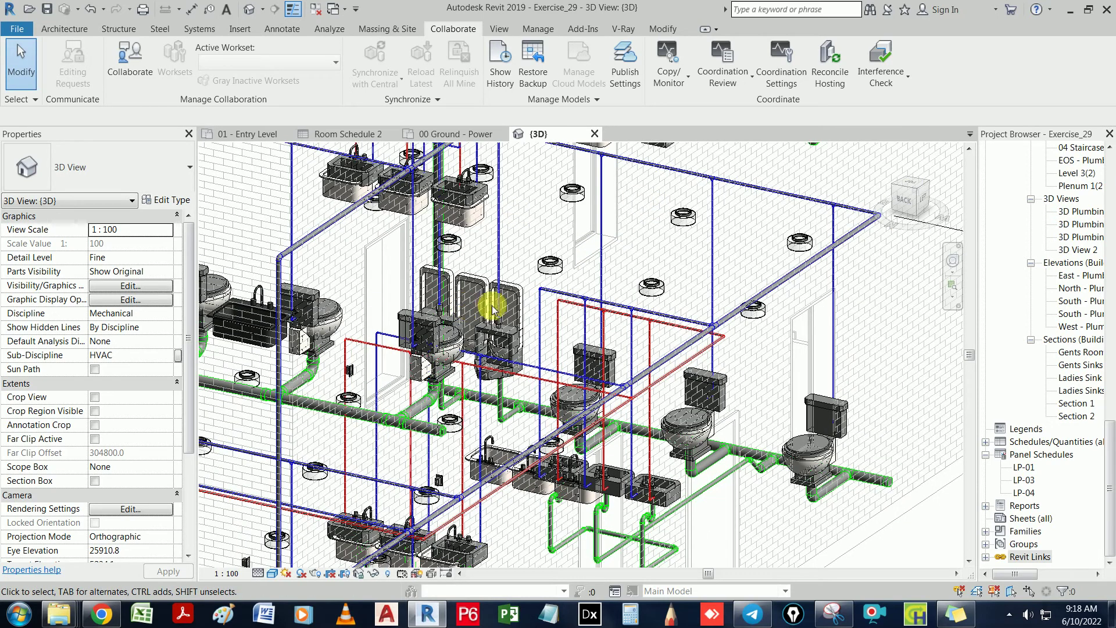
left_click(880, 74)
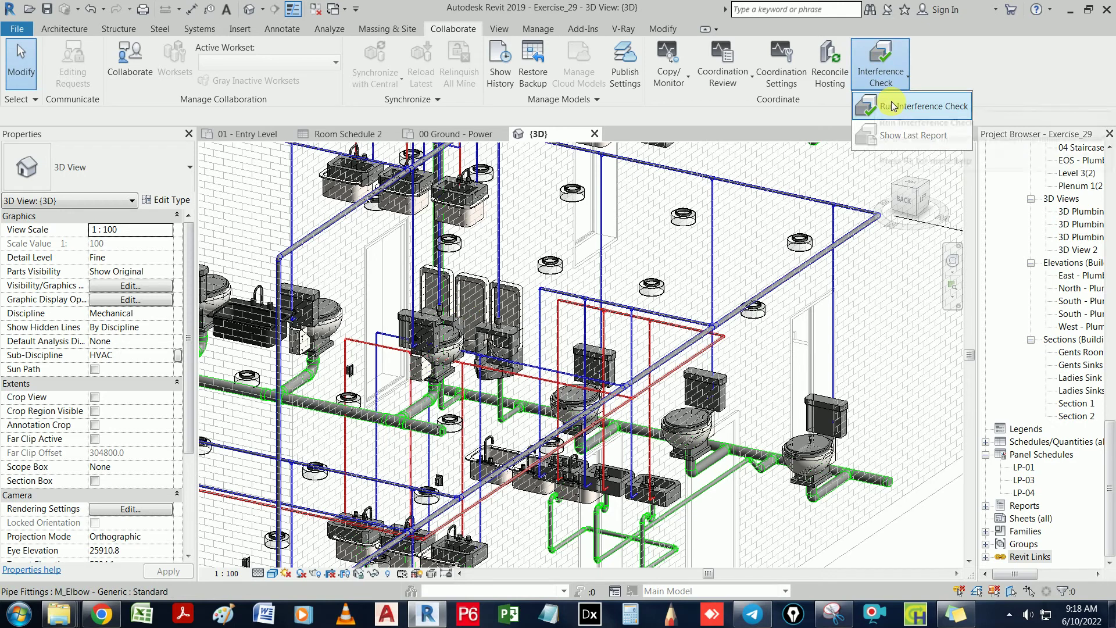
left_click(894, 106)
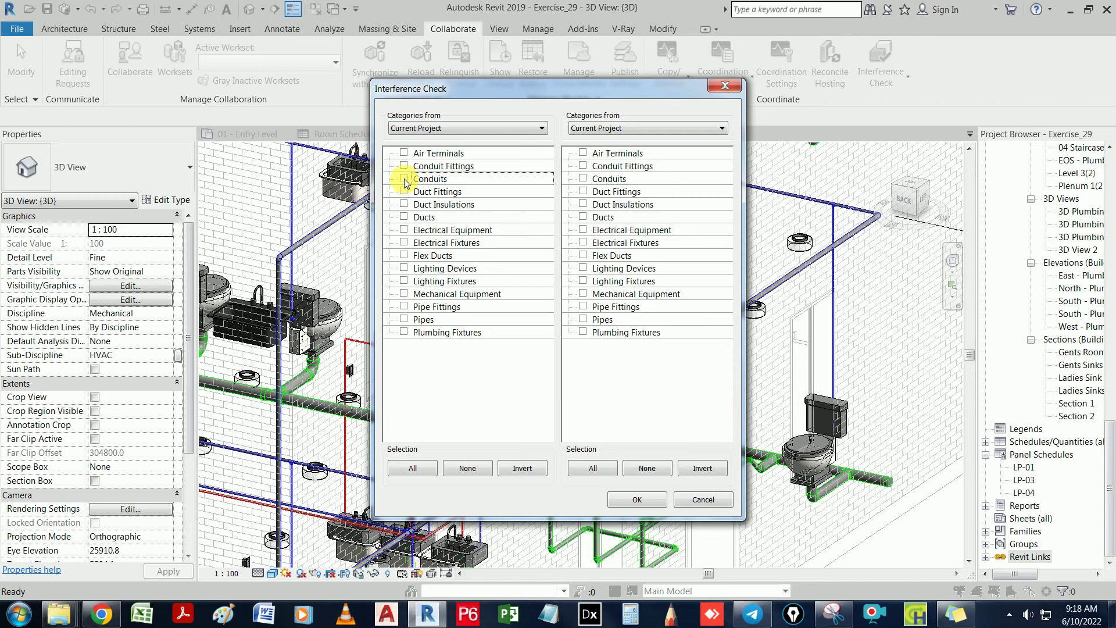
left_click(404, 242)
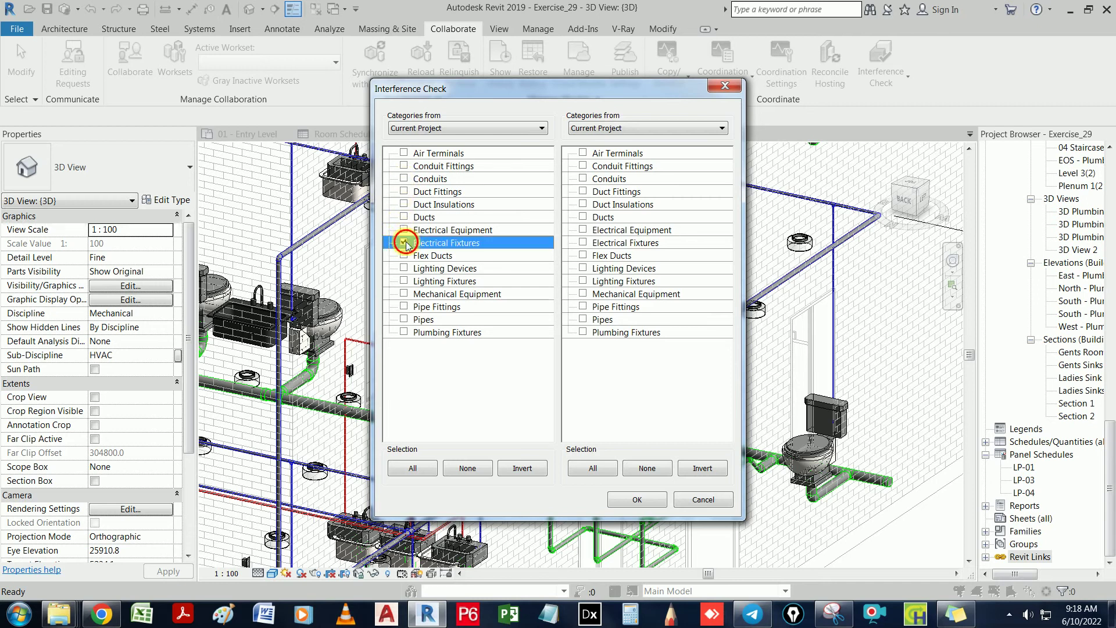
left_click(404, 269)
left_click(404, 281)
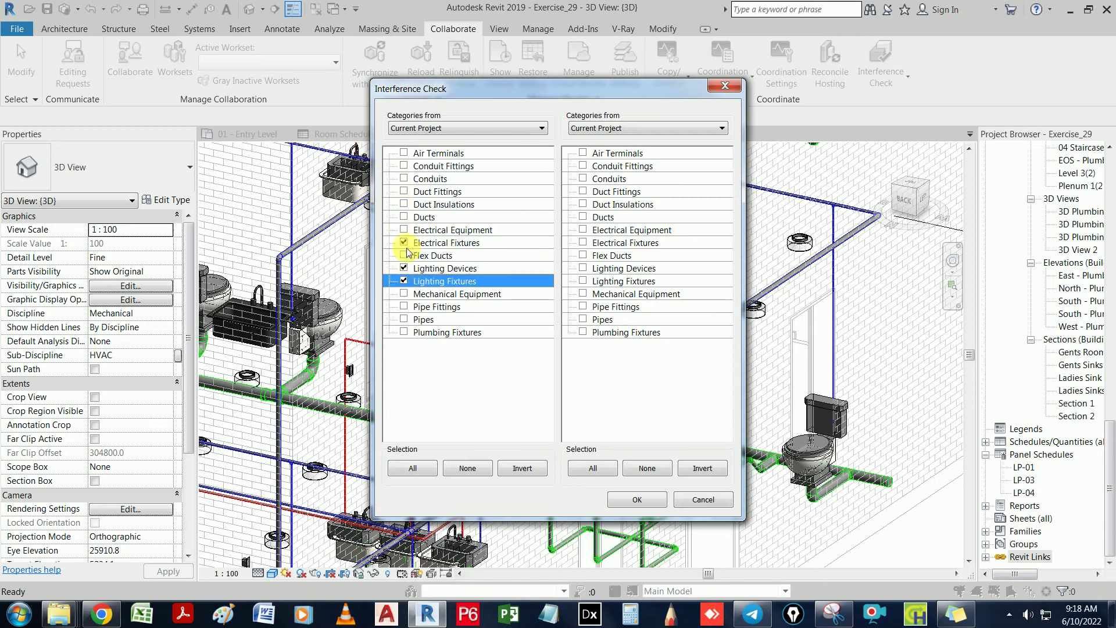
left_click(404, 243)
left_click(404, 281)
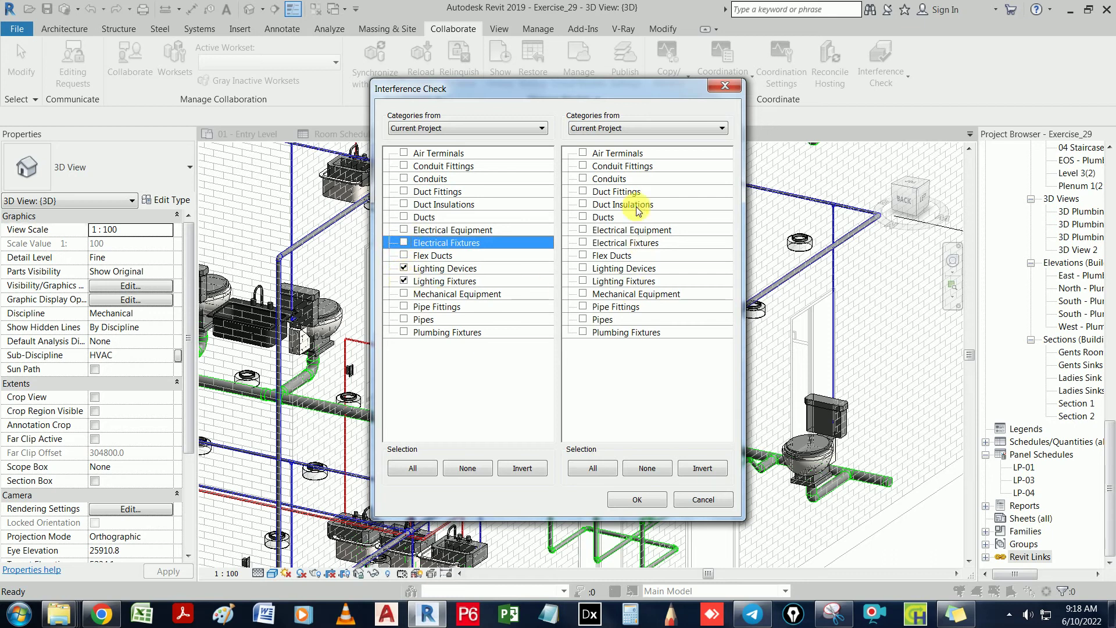
left_click(634, 371)
left_click(609, 469)
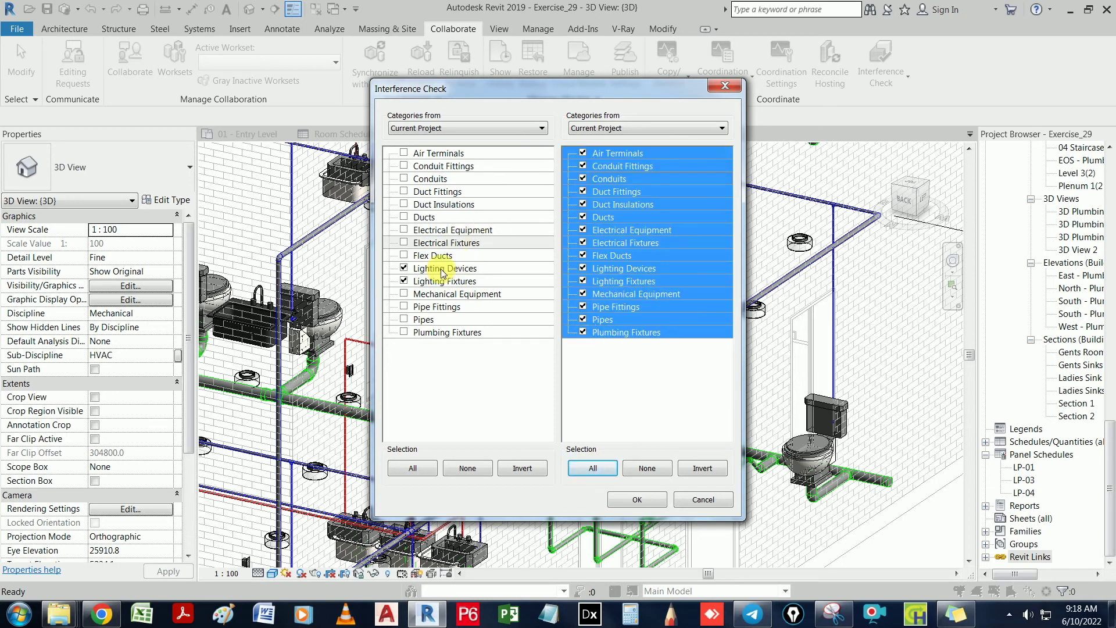
left_click(724, 87)
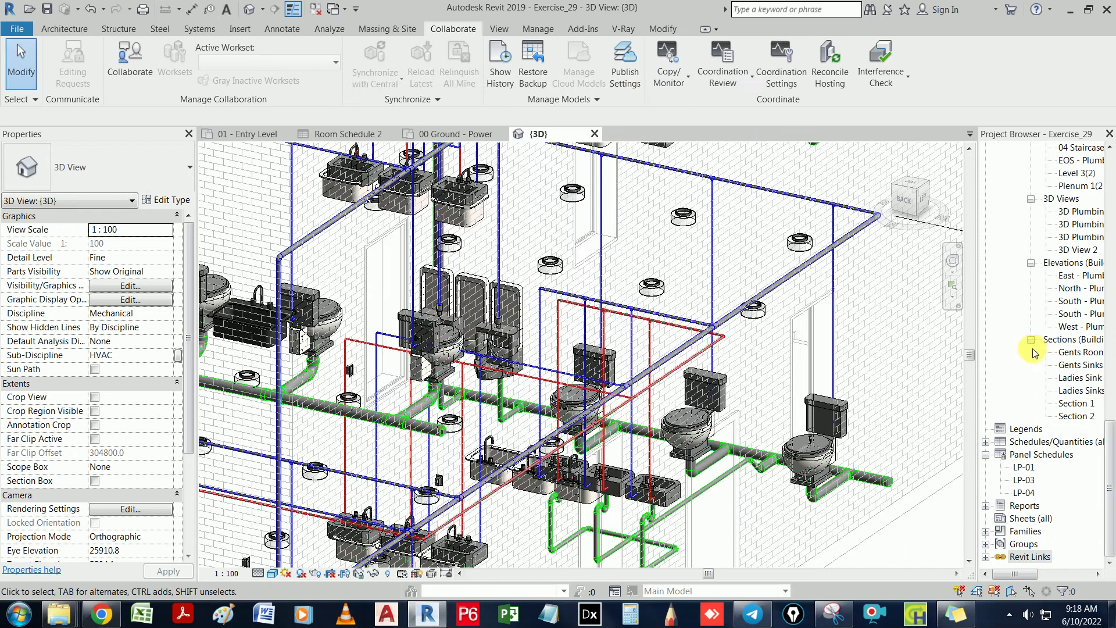
Open the 00 Ground - Lighting ceiling plan and zoom around its troffer light fixtures
scroll(1111, 343, "up", 8)
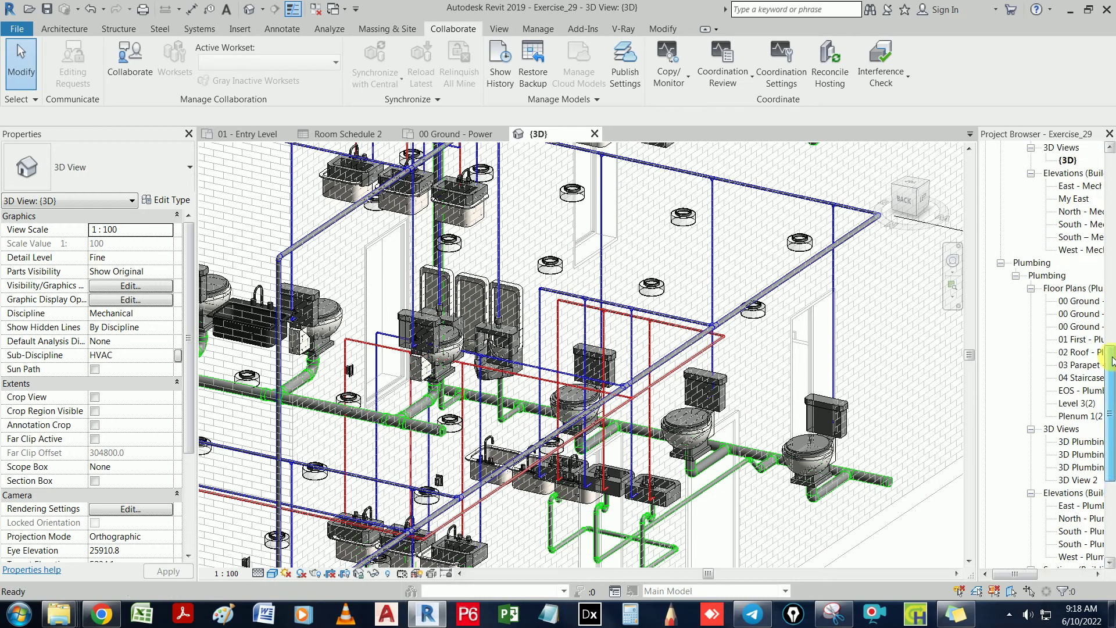
left_click(1001, 327)
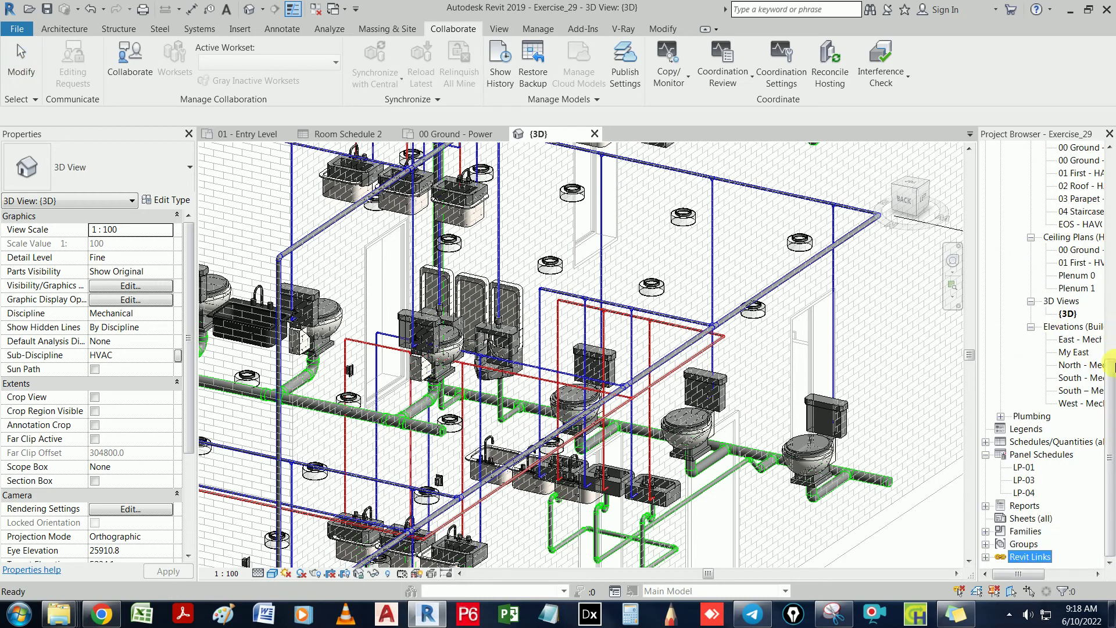
left_click_drag(1110, 358, 1110, 148)
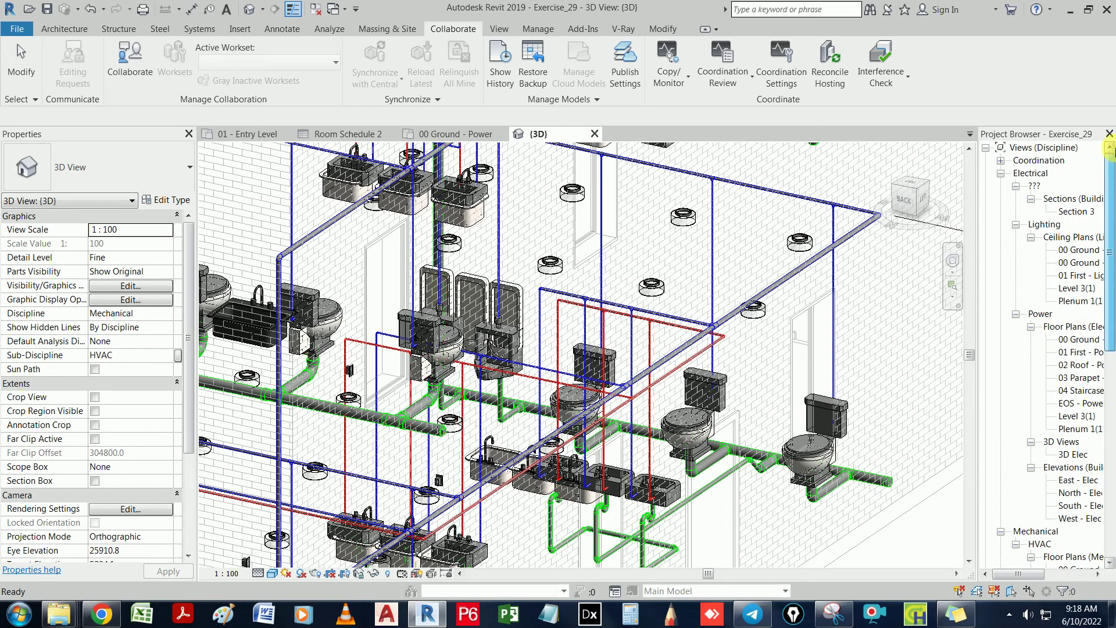
double_click(1085, 255)
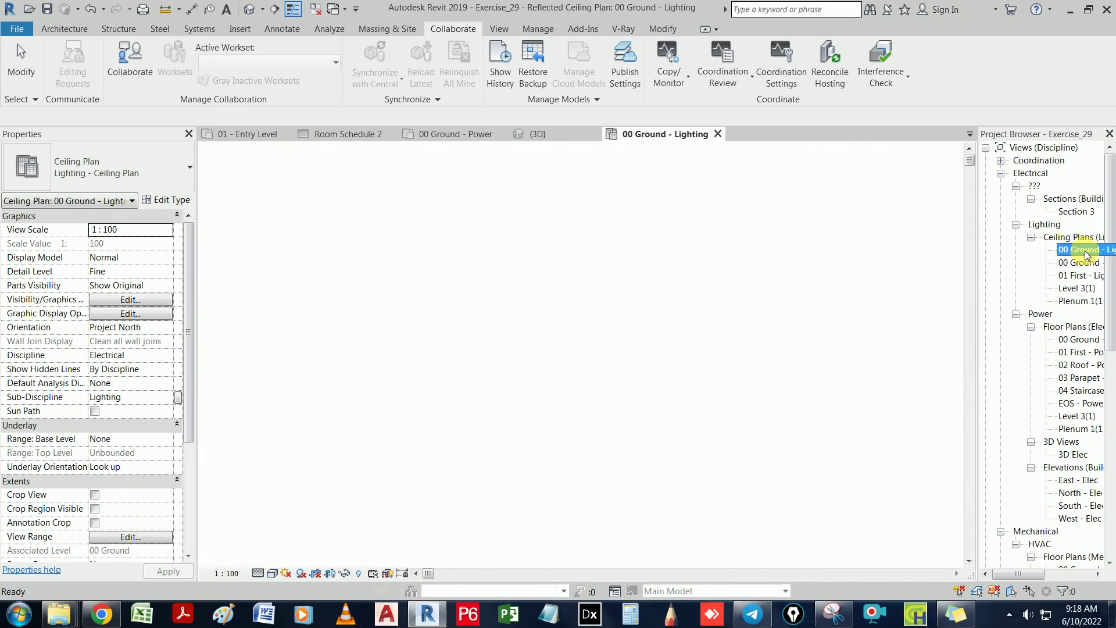
scroll(561, 348, "up", 5)
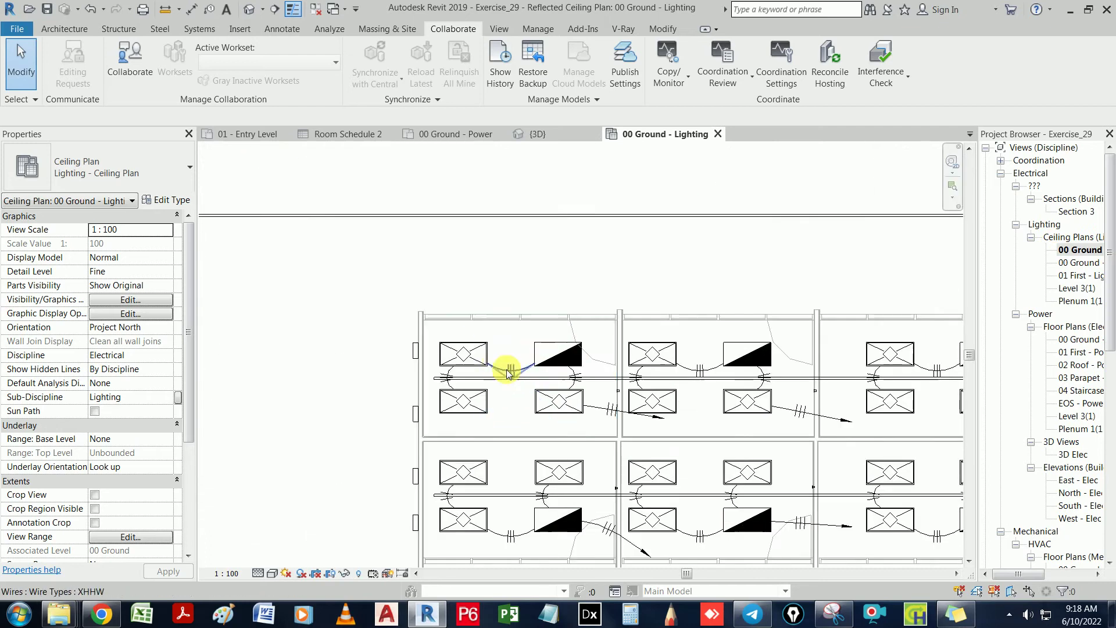
scroll(528, 357, "down", 2)
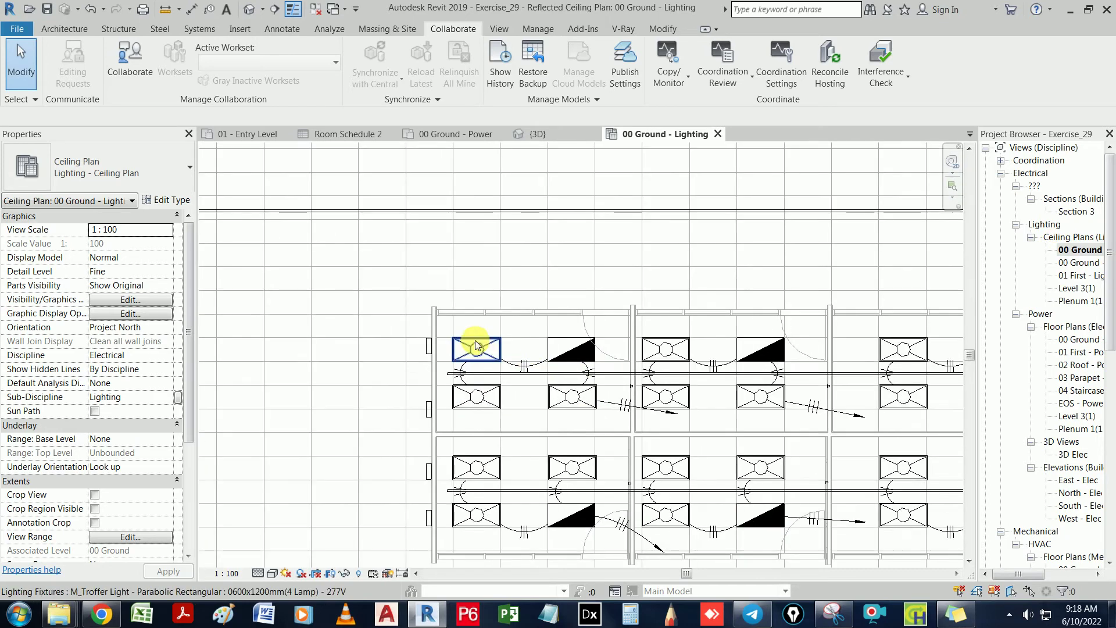
scroll(459, 340, "down", 3)
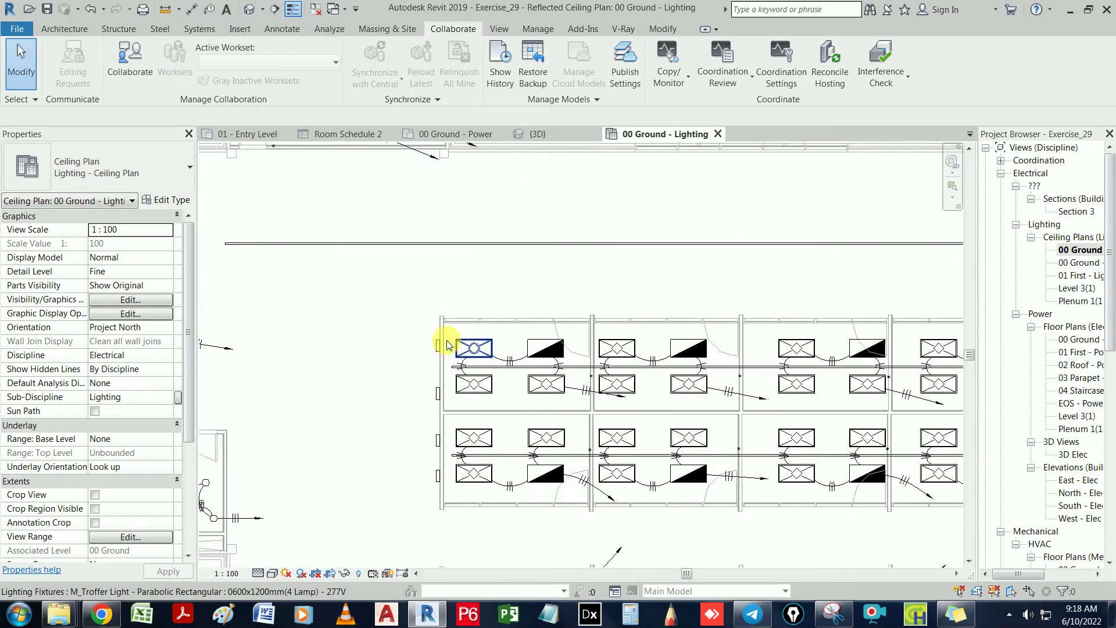
scroll(437, 329, "up", 1)
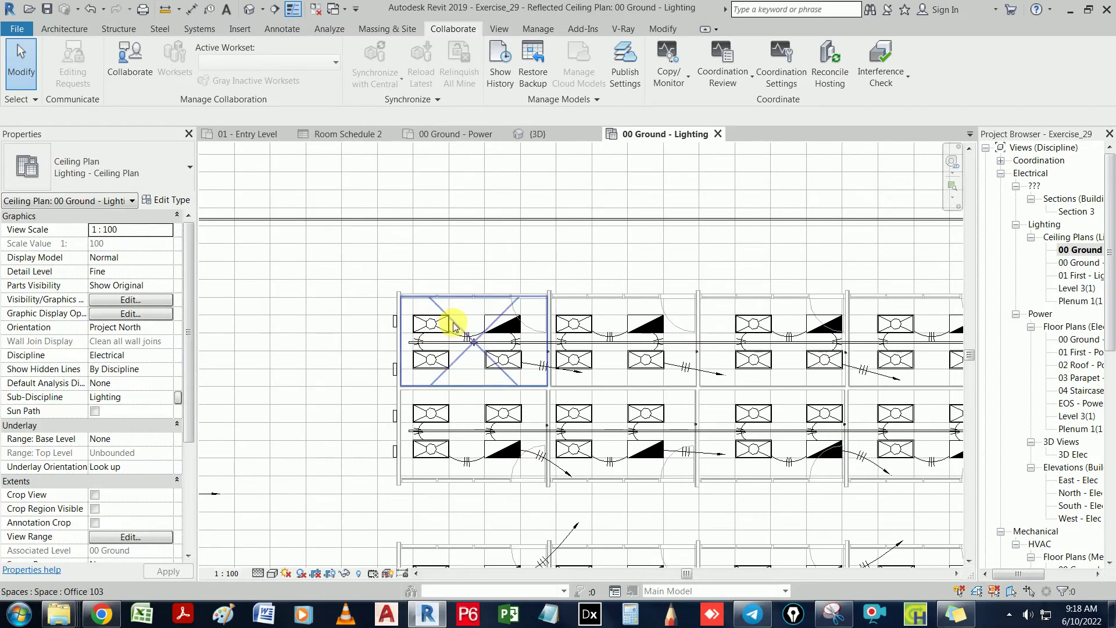
scroll(536, 336, "down", 1)
middle_click_drag(715, 342, 653, 311)
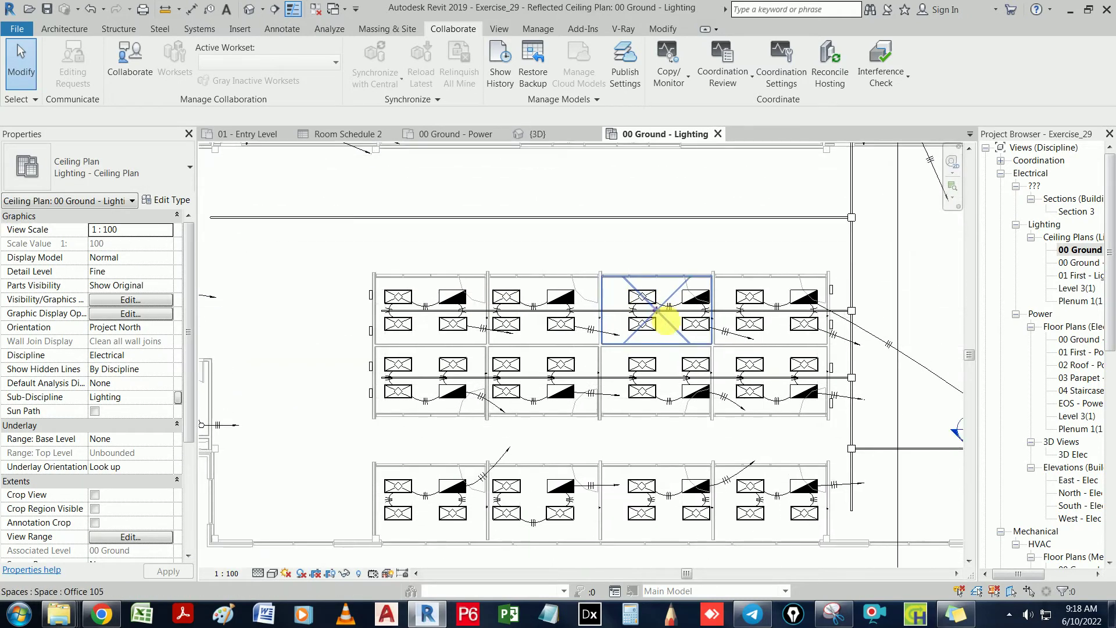
scroll(535, 462, "up", 1)
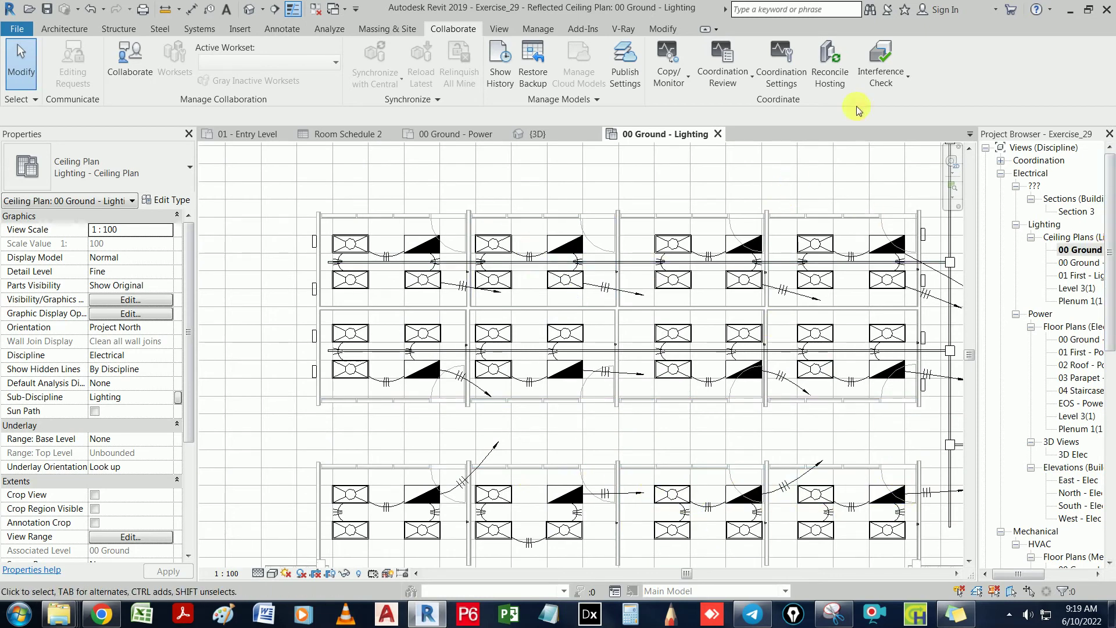
Check Lighting Devices against all categories and close the no-interference result
left_click(883, 68)
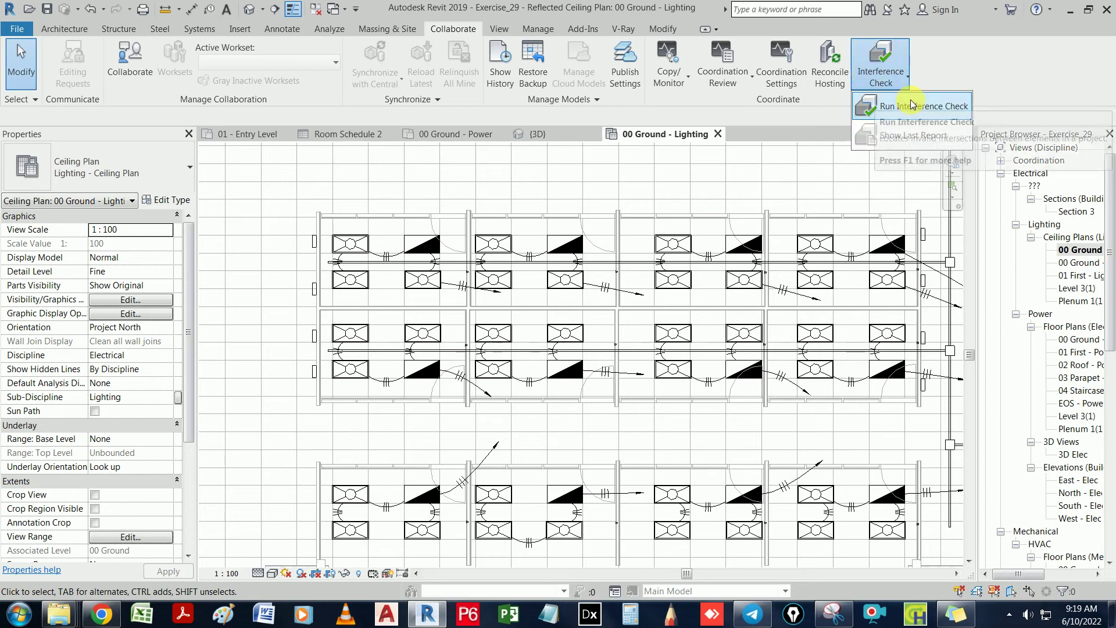
left_click(911, 104)
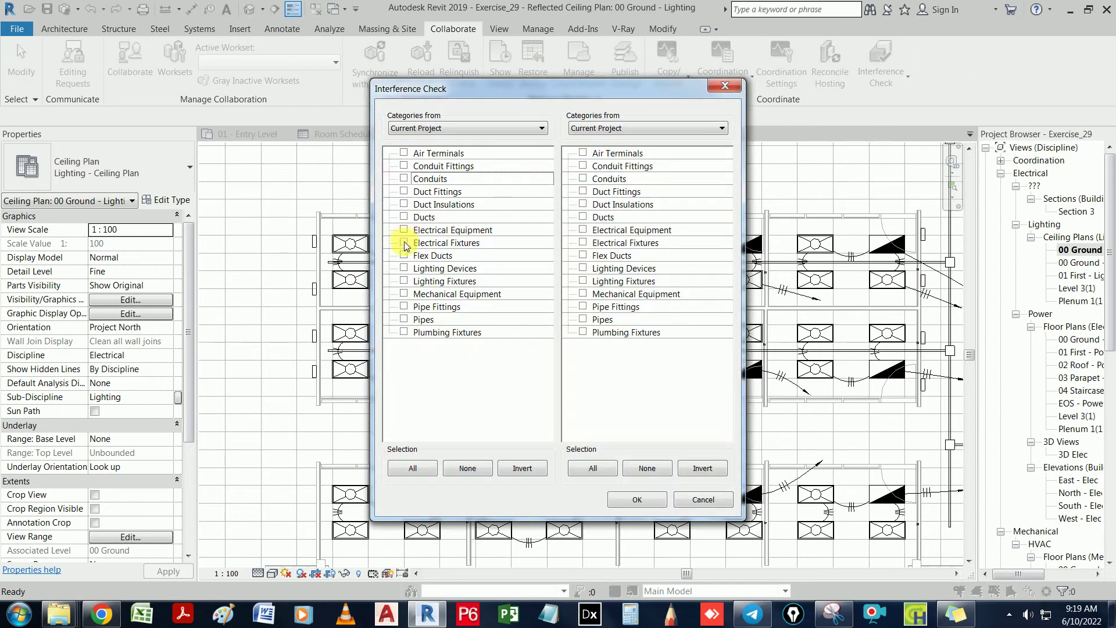
left_click(404, 270)
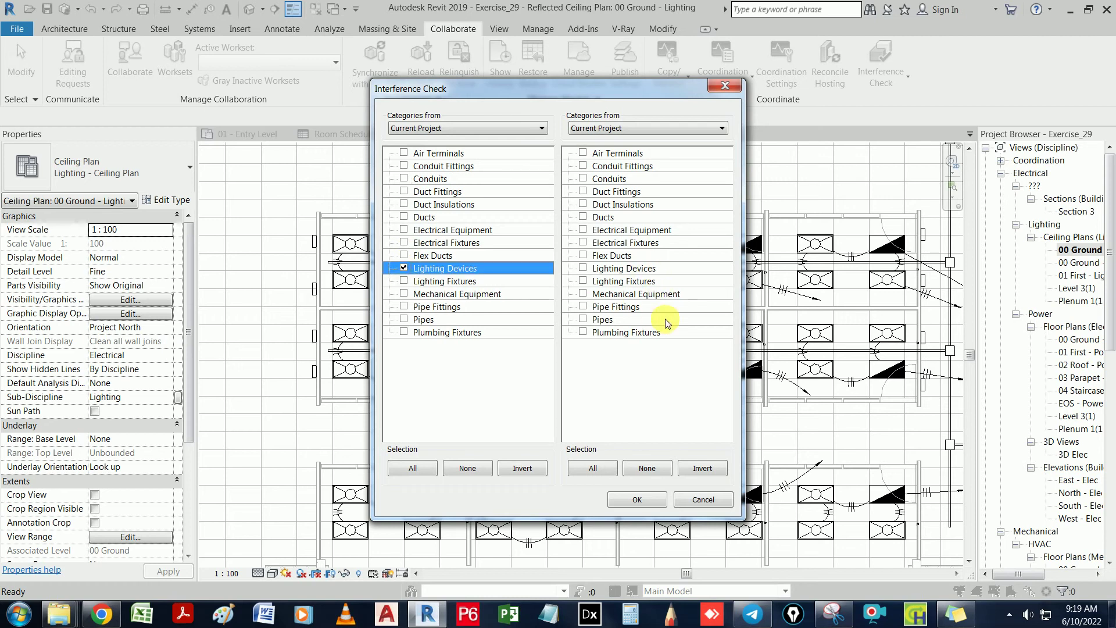
left_click(582, 218)
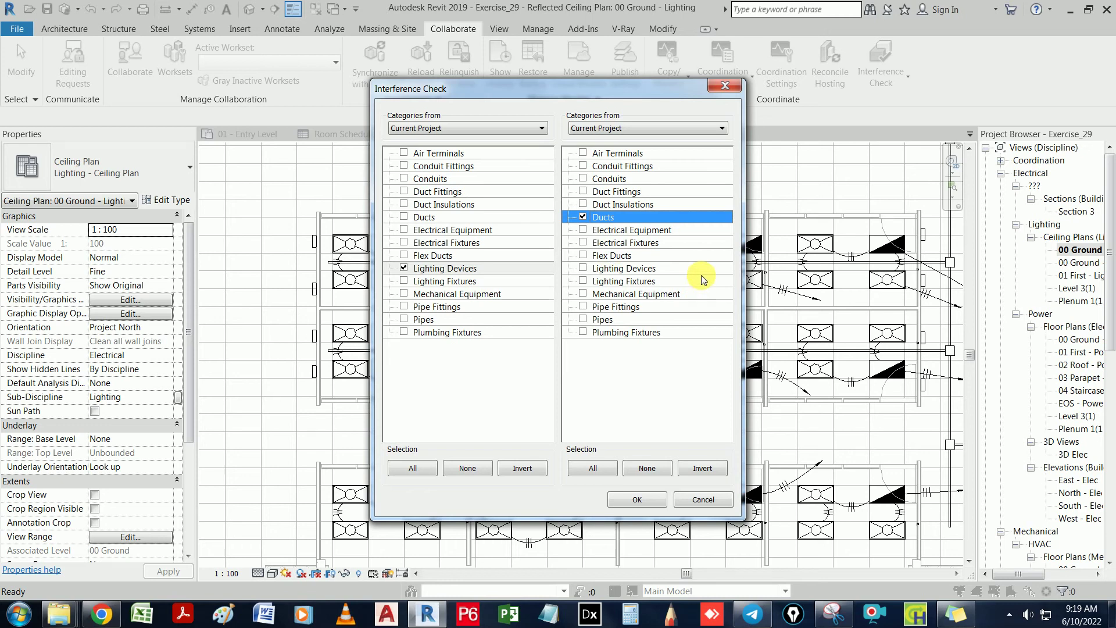
left_click(583, 204)
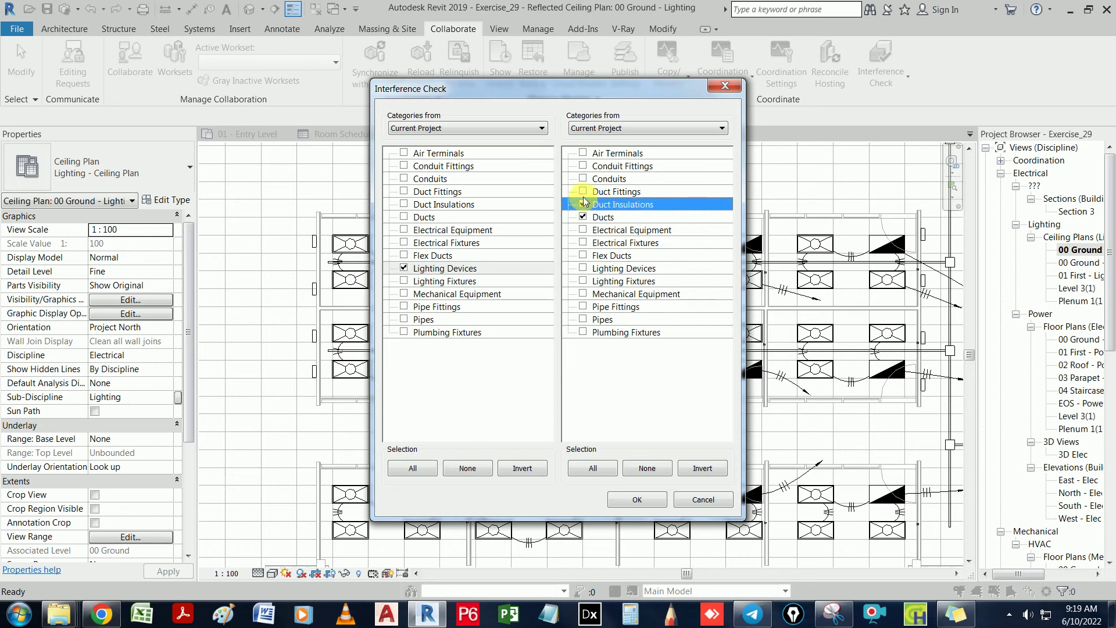
left_click(593, 468)
left_click(584, 331)
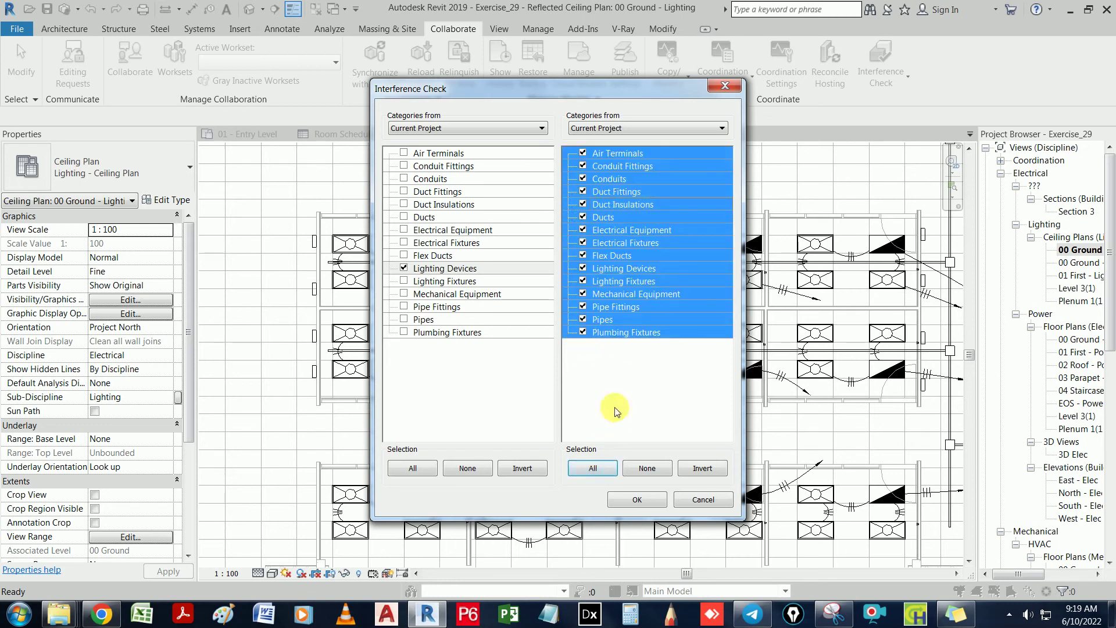
left_click(643, 500)
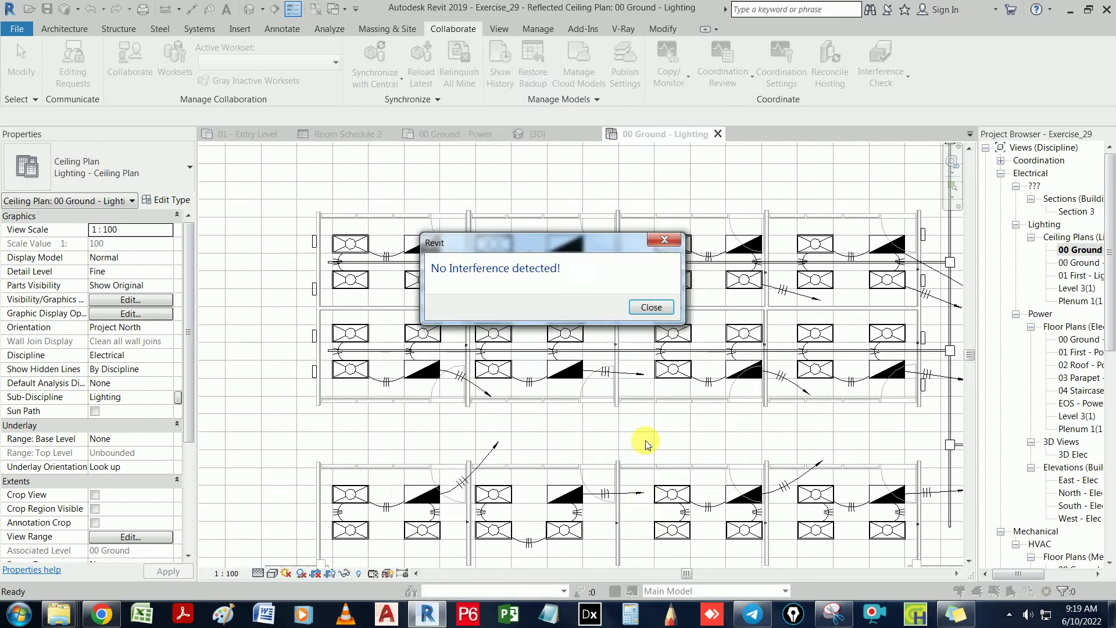
left_click(650, 308)
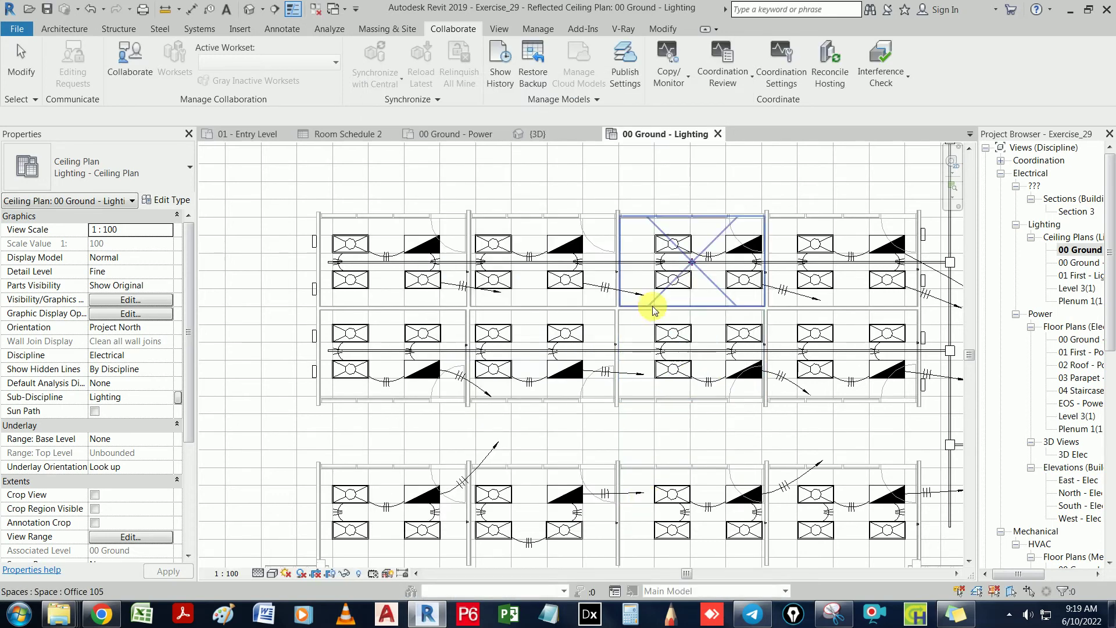
left_click(865, 78)
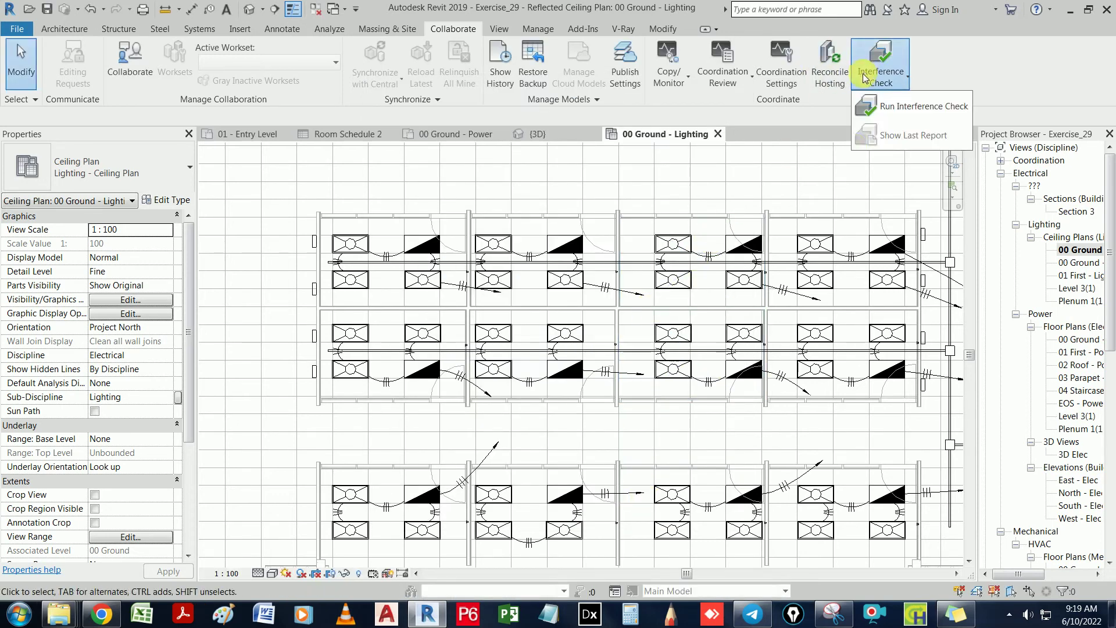
Tick all categories in both lists and run the check, reporting Air Terminals vs Lighting Fixtures clashes
left_click(909, 106)
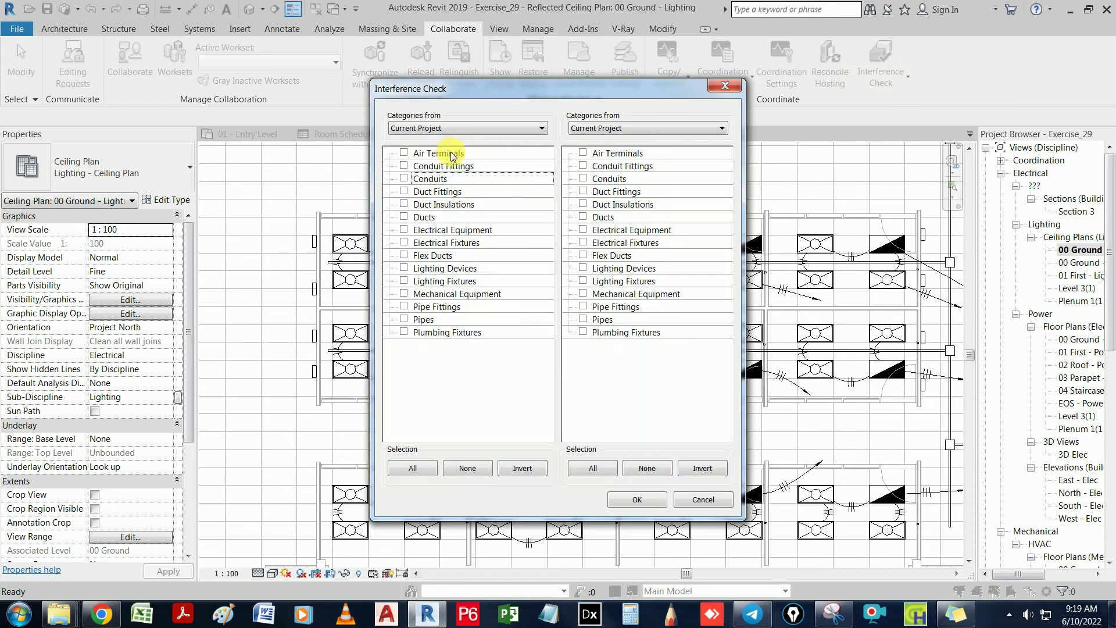
left_click(413, 469)
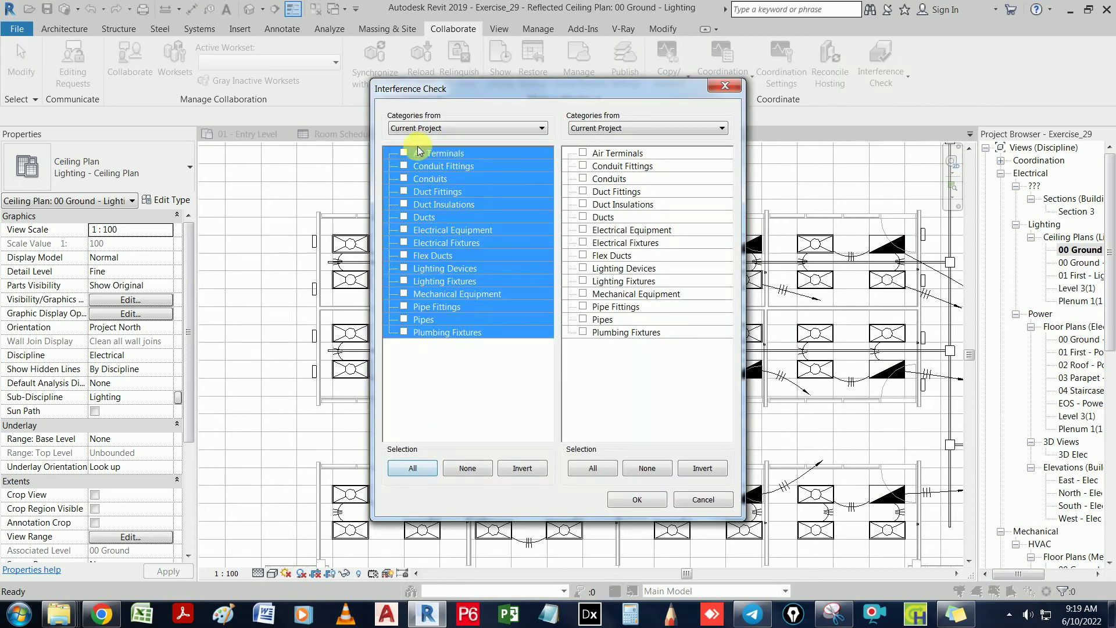
left_click(458, 243)
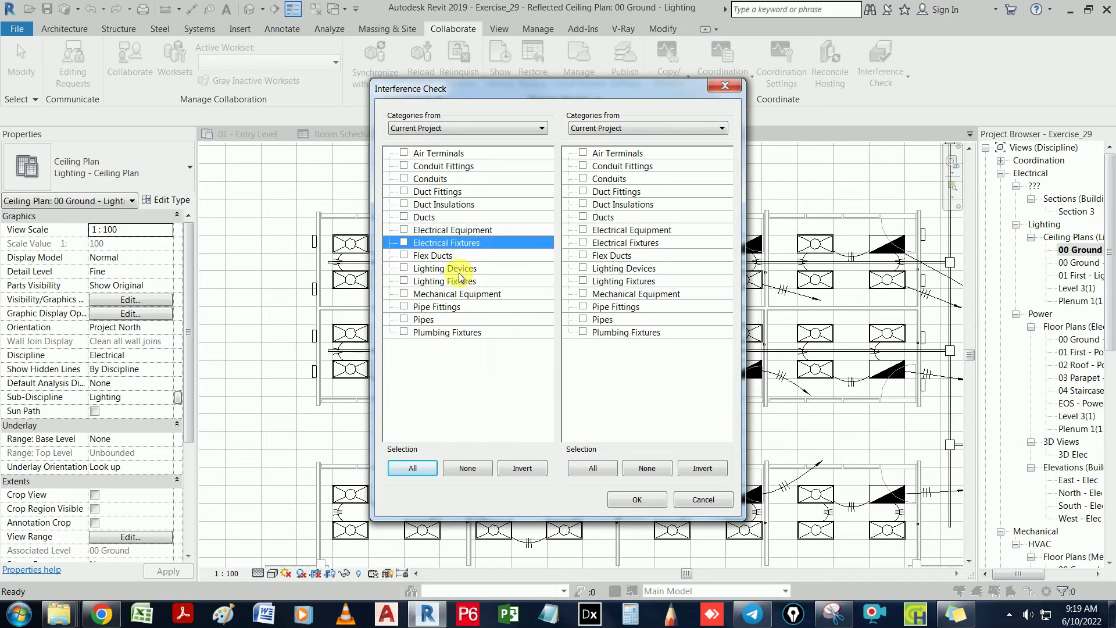
left_click(417, 469)
left_click(406, 335)
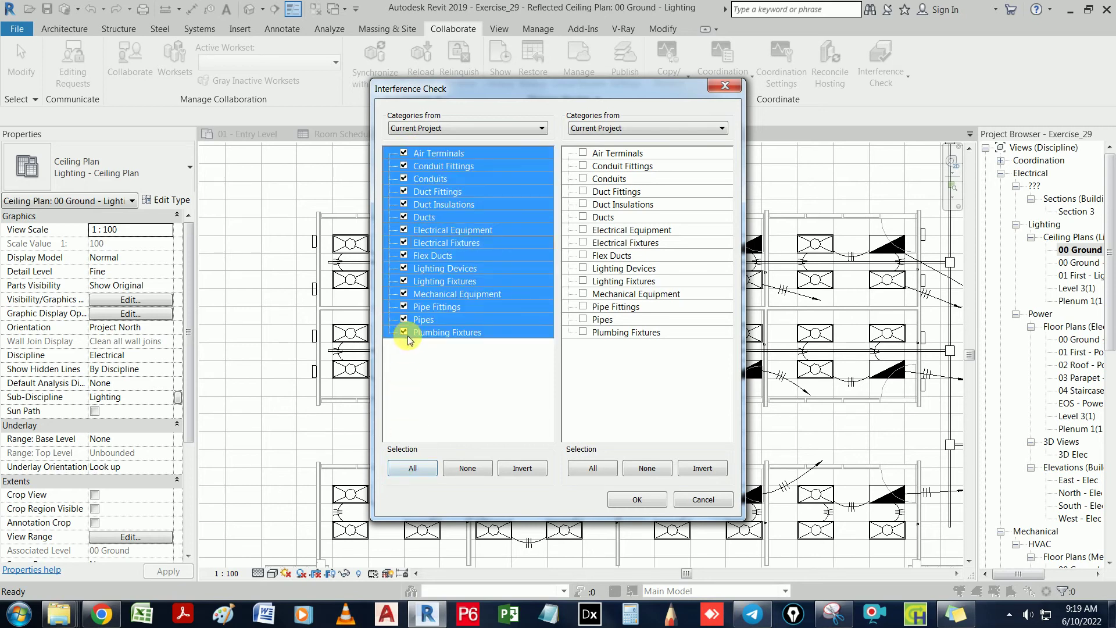
left_click(612, 330)
left_click(596, 467)
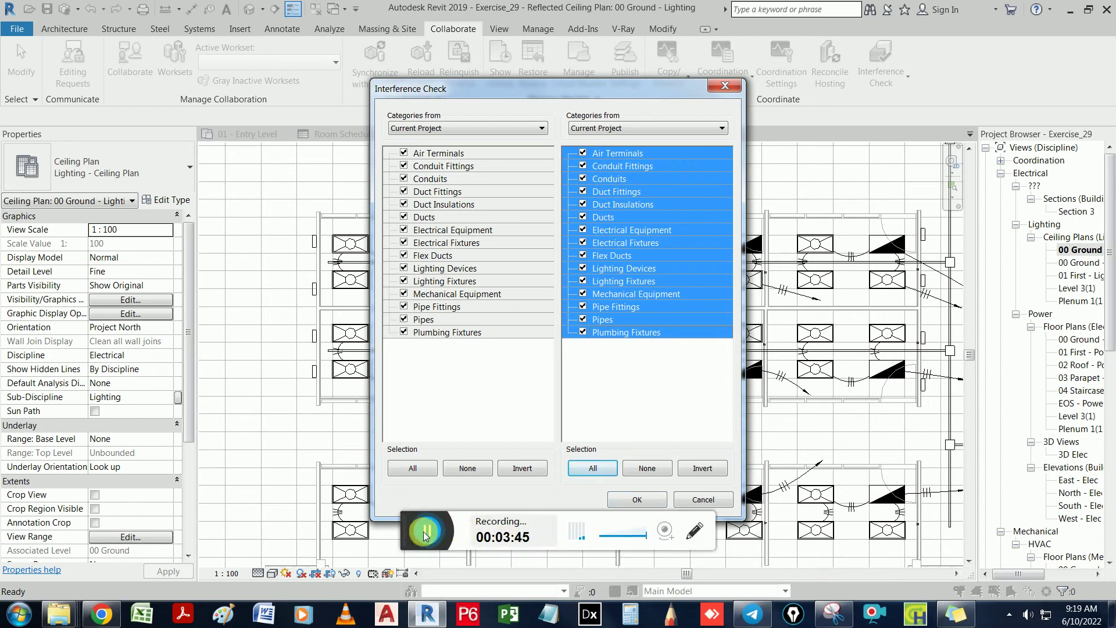
left_click(609, 474)
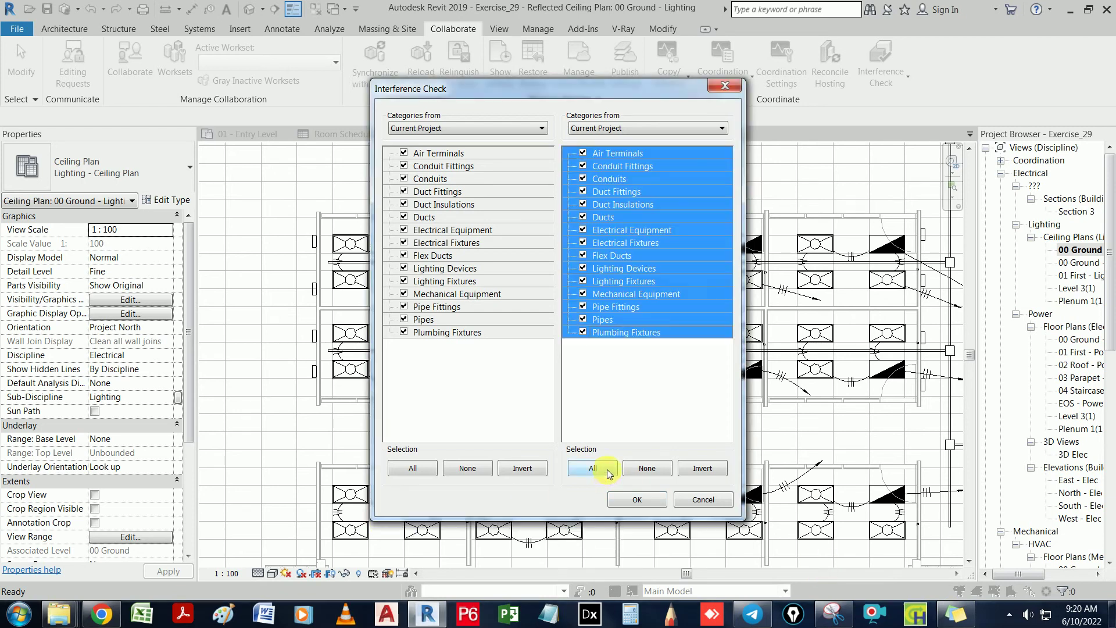
left_click(626, 504)
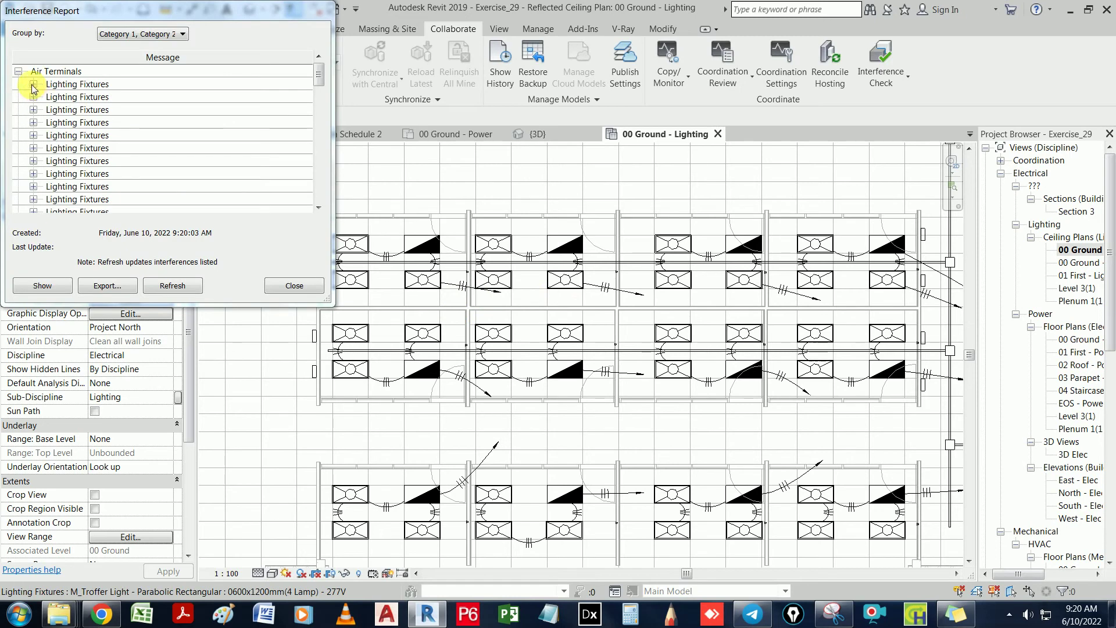
Expand the first Lighting Fixtures clash and show its Return Diffuser in 3D
left_click(33, 87)
left_click(113, 104)
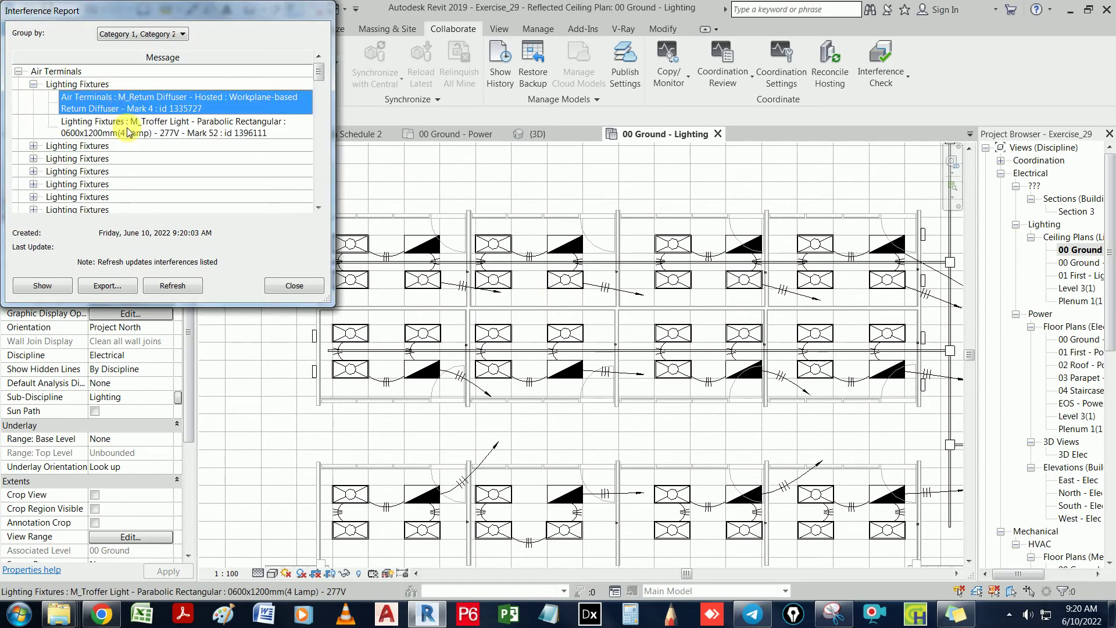
left_click(130, 129)
left_click(142, 108)
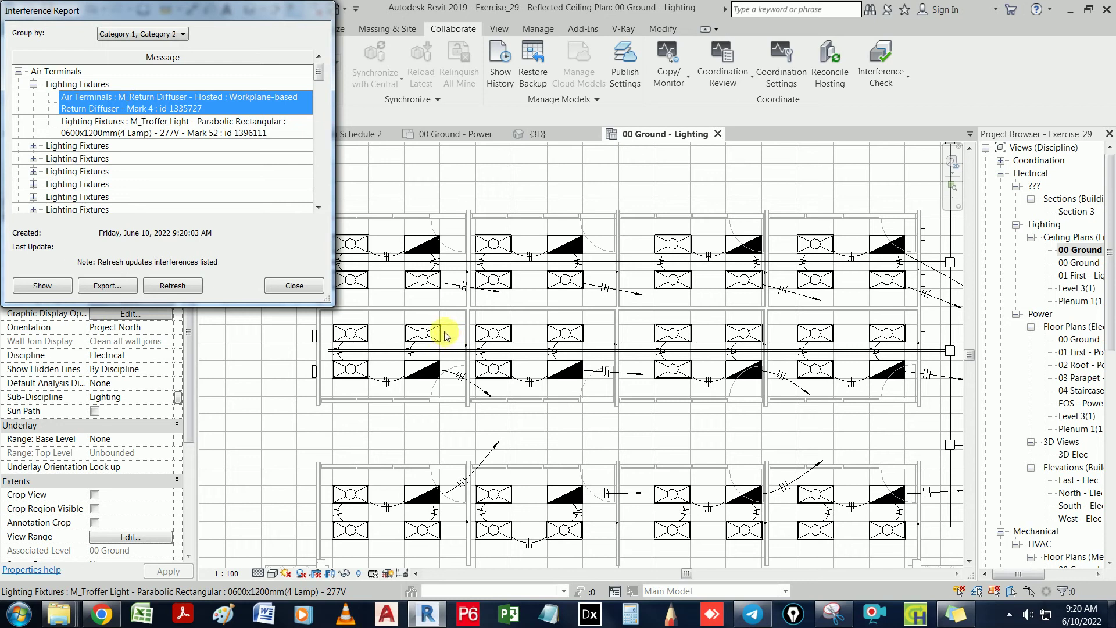
left_click(47, 285)
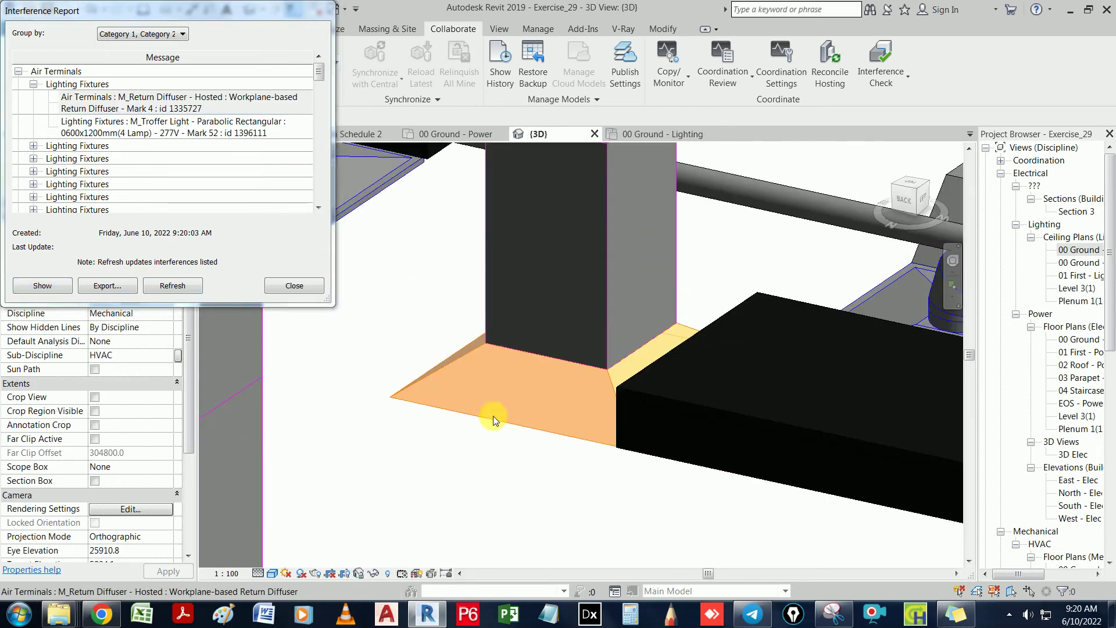
Zoom out, select the duct elbow above the Mark 4 diffuser, and close the report
scroll(488, 448, "down", 2)
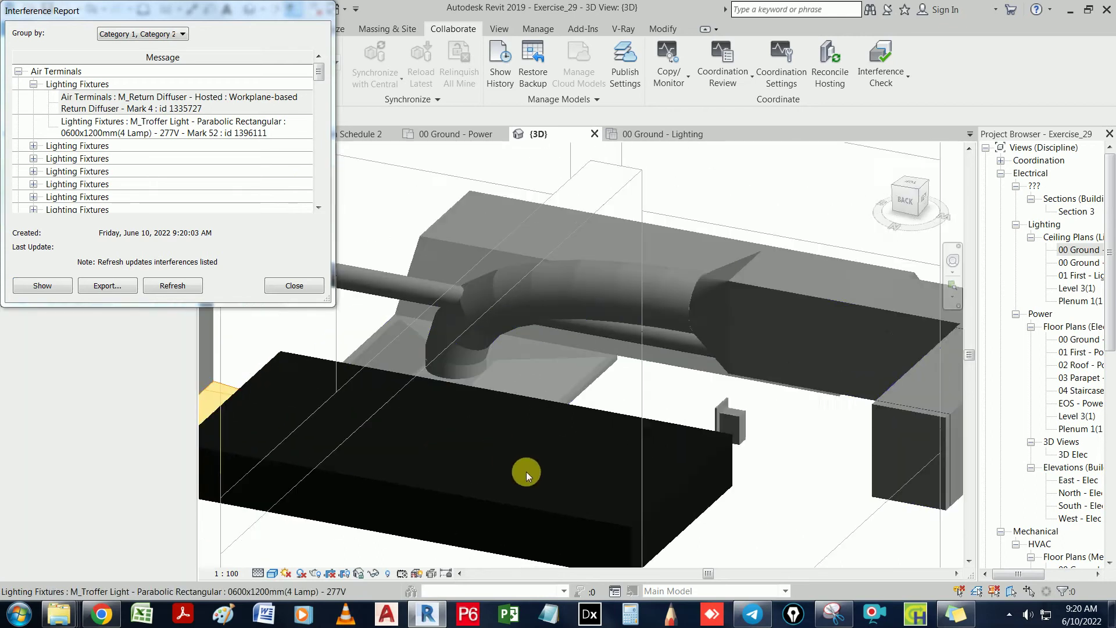
scroll(607, 459, "down", 3)
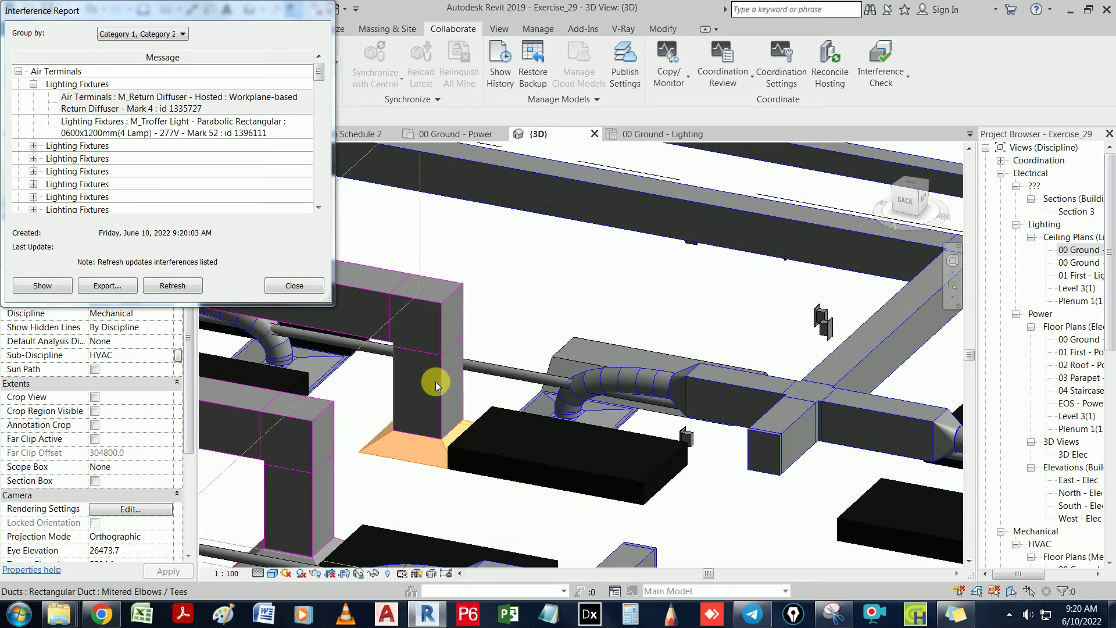
left_click(437, 385)
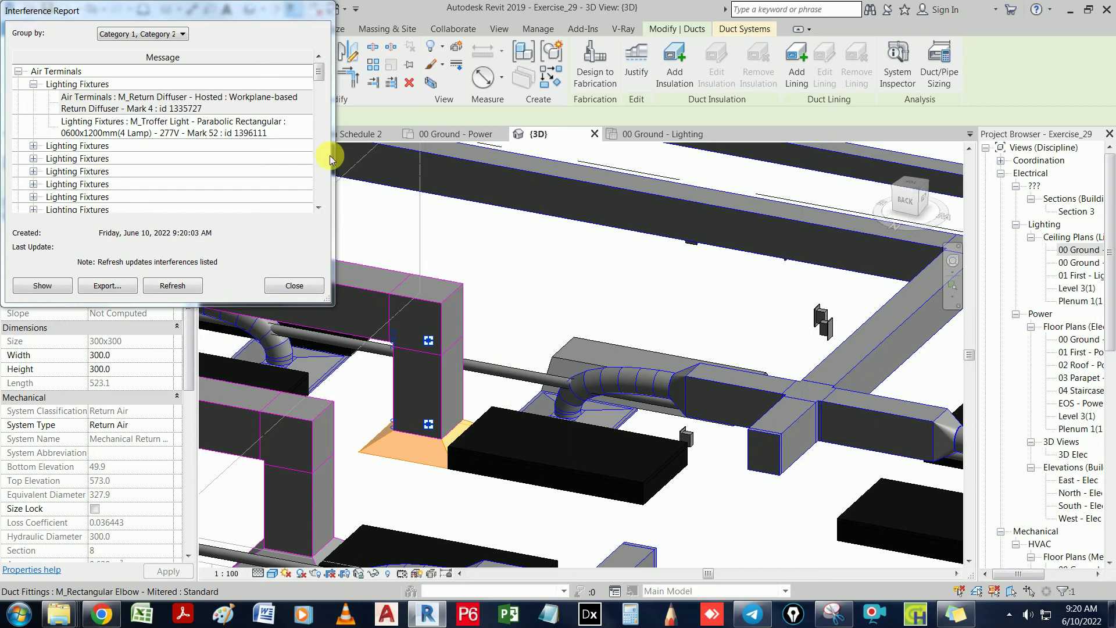
left_click(294, 286)
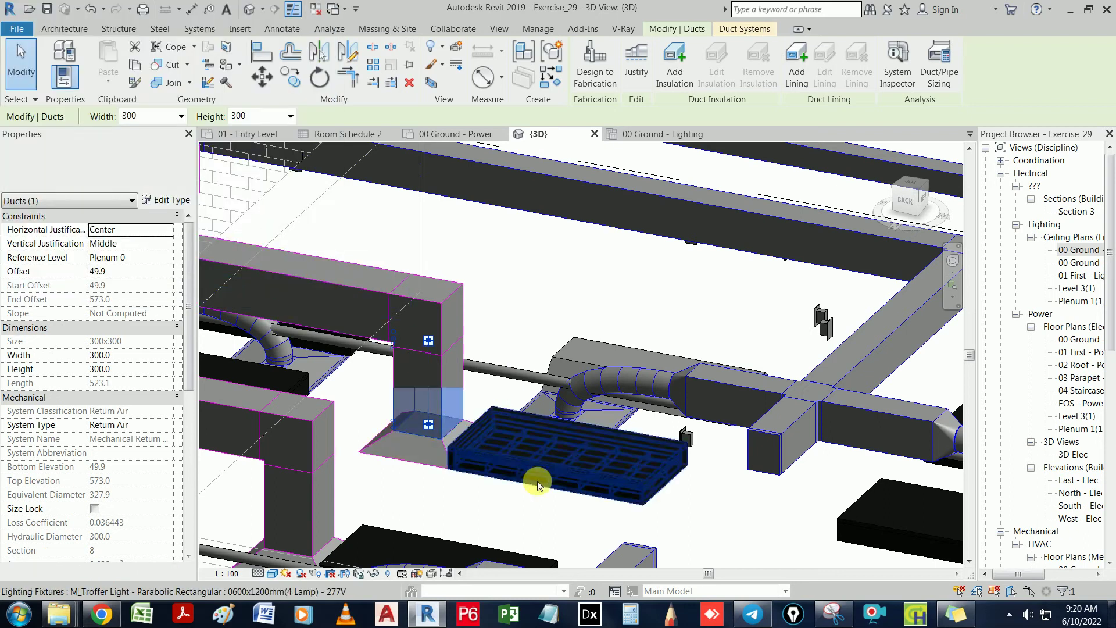
Orbit around the clashing diffuser and hide the mitered rectangular duct elbow in this view
left_click(444, 463)
middle_click_drag(547, 526, 589, 503, "shift")
scroll(589, 504, "up", 5)
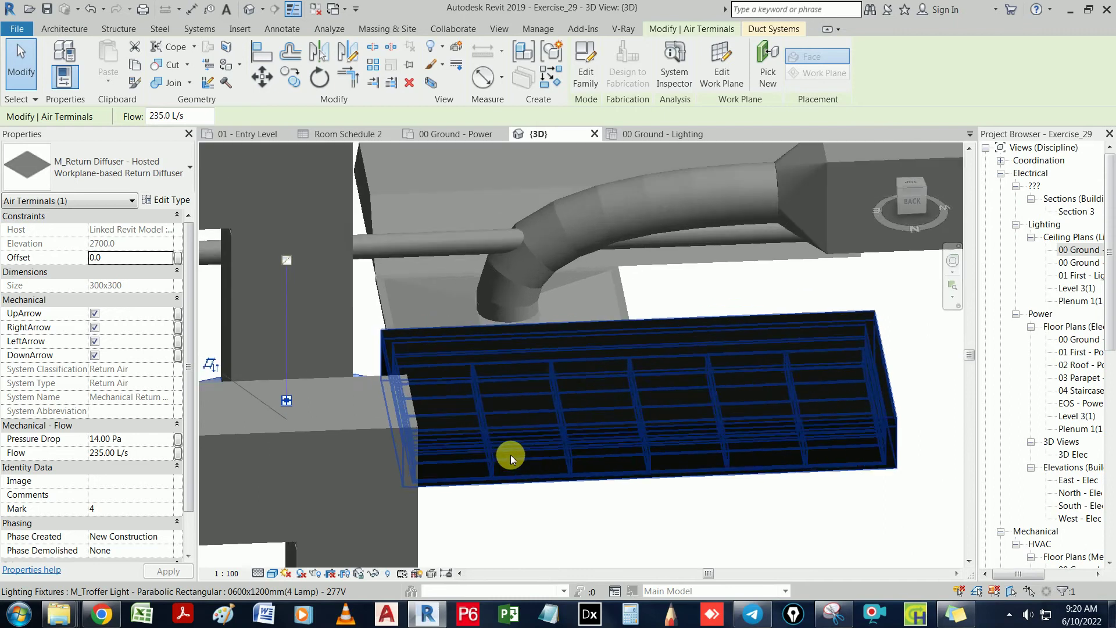
middle_click_drag(498, 491, 612, 419)
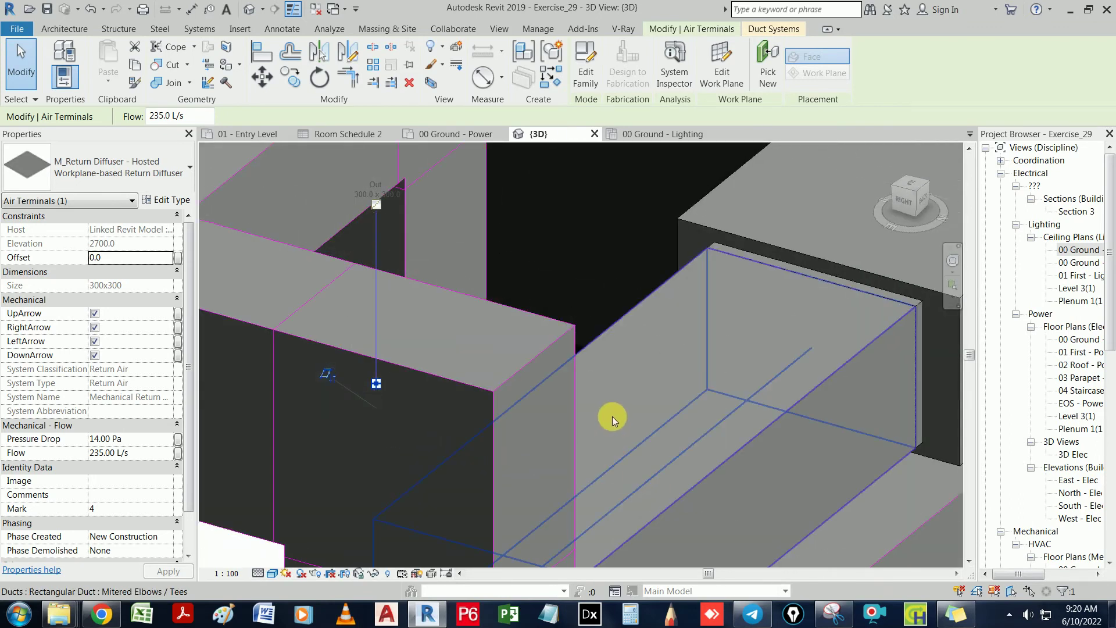
left_click(476, 386)
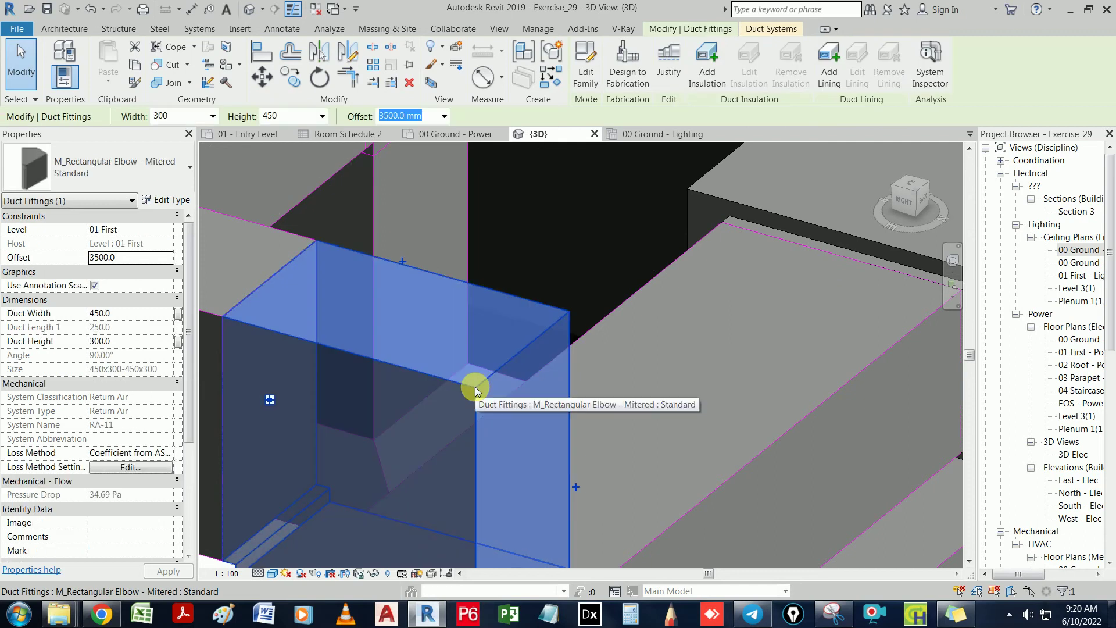
right_click(475, 386)
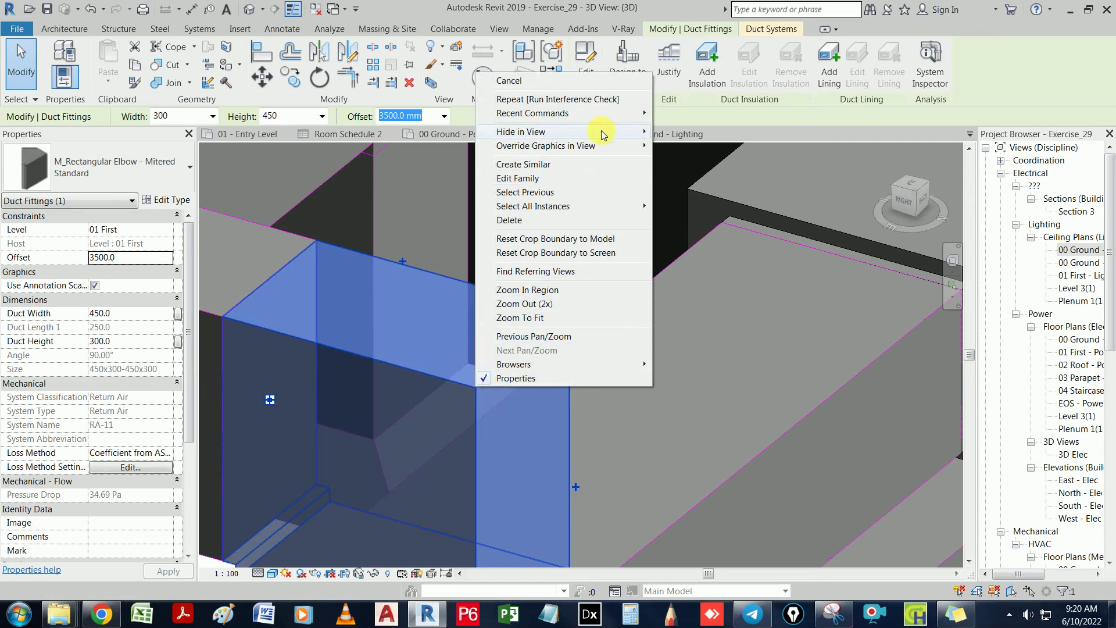
left_click(661, 132)
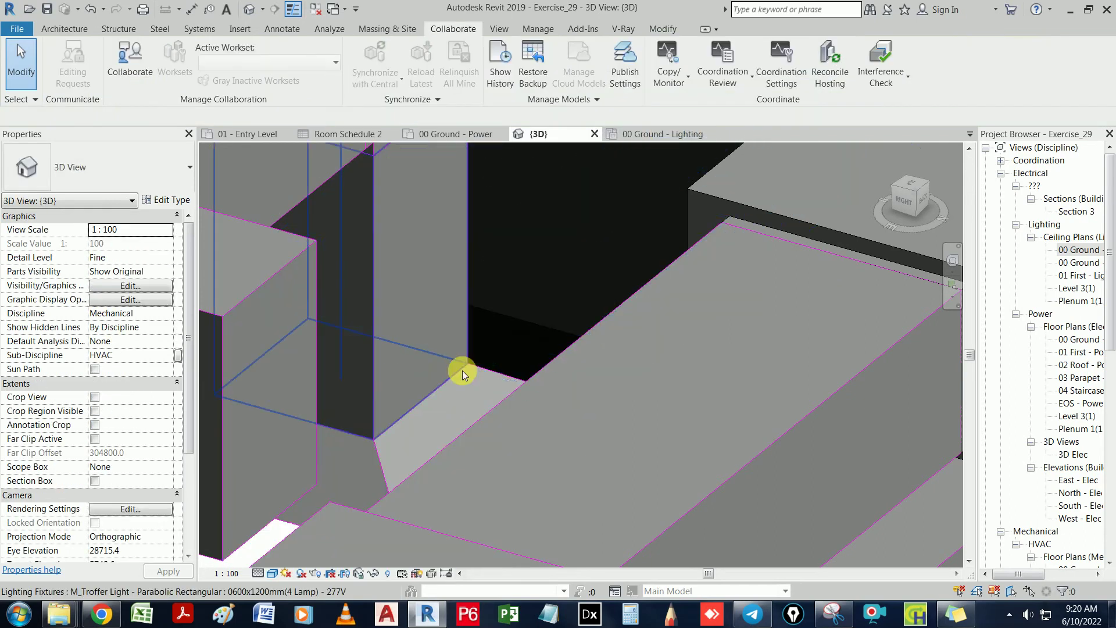
Orbit and zoom along the ductwork, then select the troffer light fixture by the ceiling opening
middle_click_drag(462, 371, 357, 482, "shift")
scroll(325, 456, "down", 6)
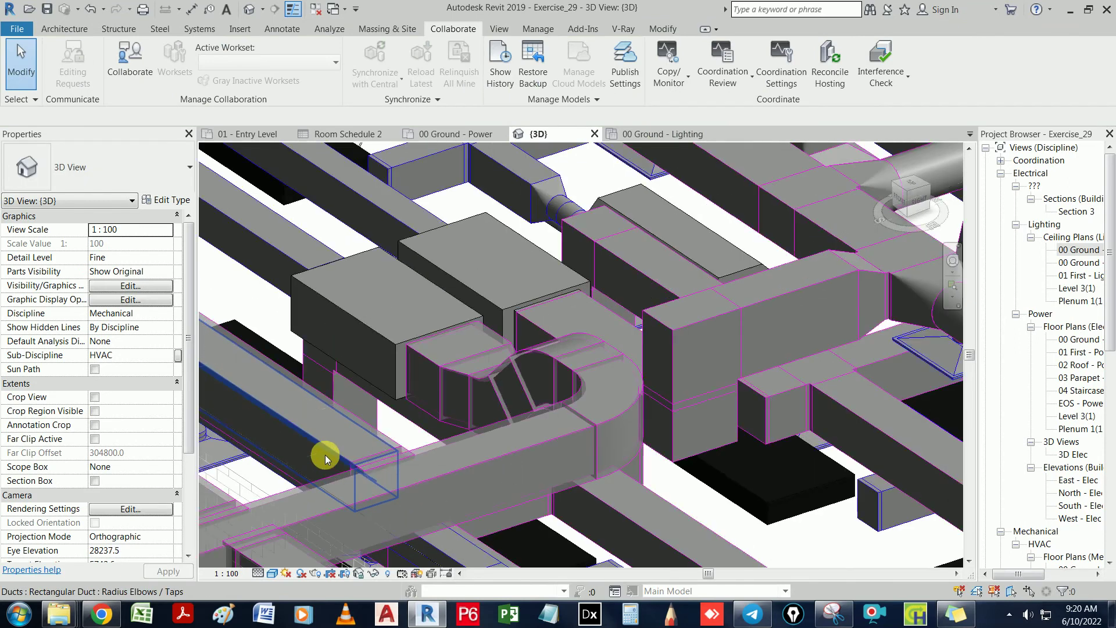
scroll(308, 442, "up", 6)
middle_click_drag(292, 449, 331, 451, "shift")
scroll(302, 456, "up", 5)
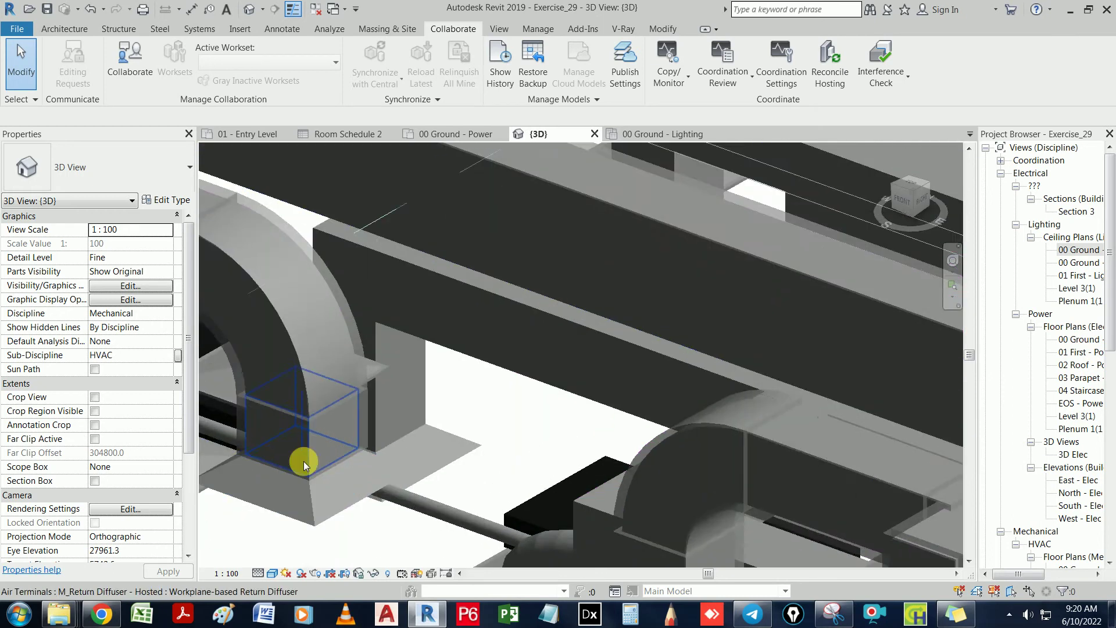
left_click(683, 525)
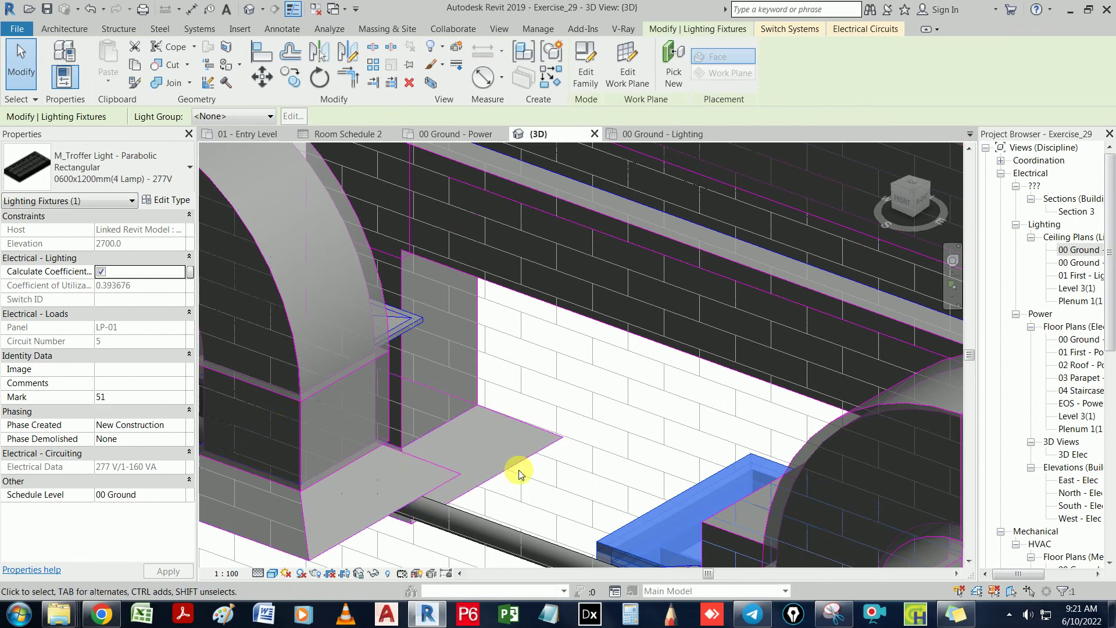
Select the return diffuser and adjacent troffer light, switch to the right-back isometric, then clear the selection
scroll(516, 473, "up", 2)
middle_click_drag(518, 476, 436, 453, "shift")
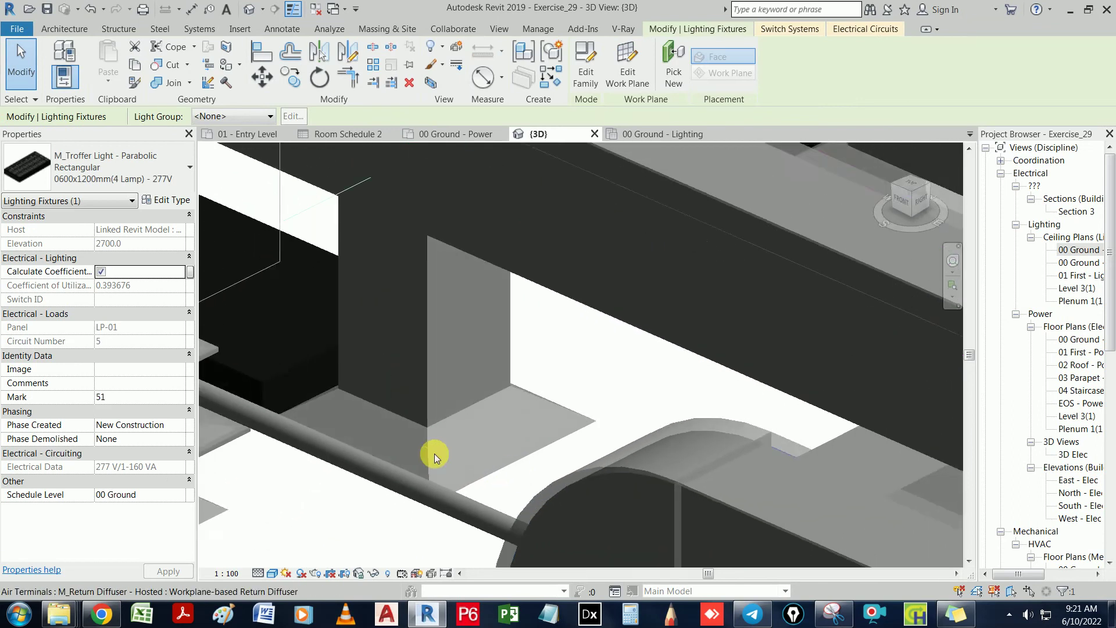
left_click(427, 451)
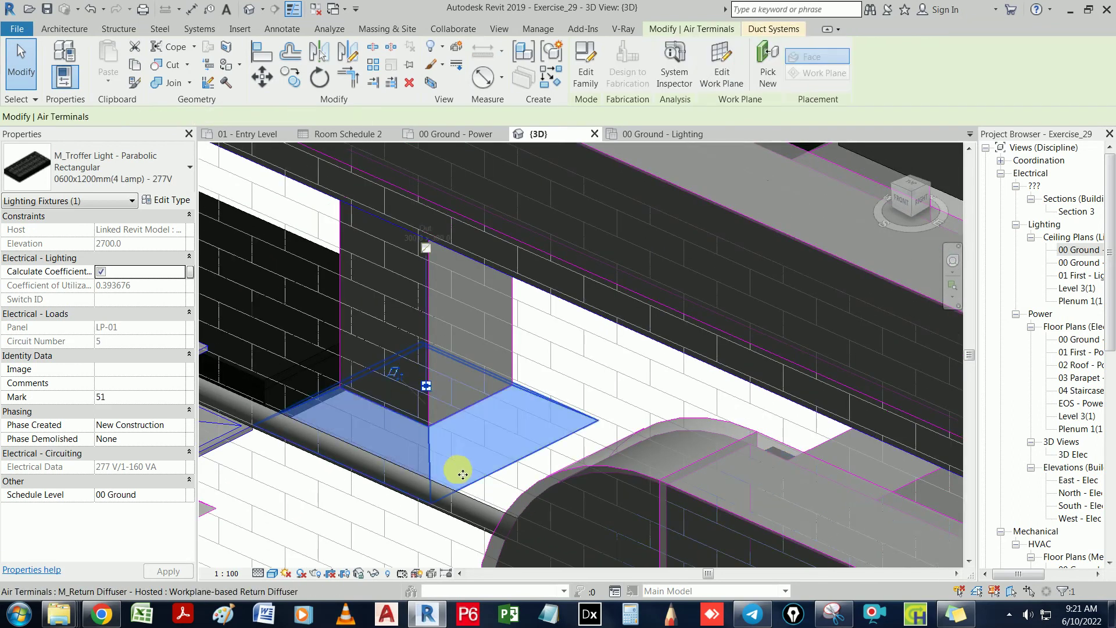
left_click(285, 324)
scroll(358, 429, "down", 2)
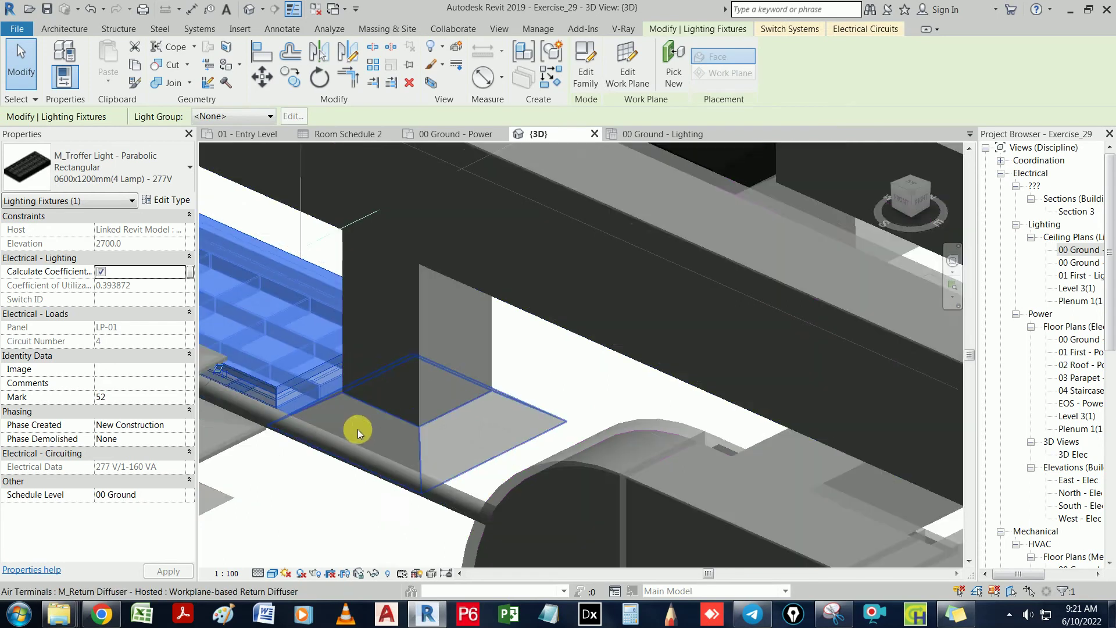
middle_click_drag(357, 429, 469, 466)
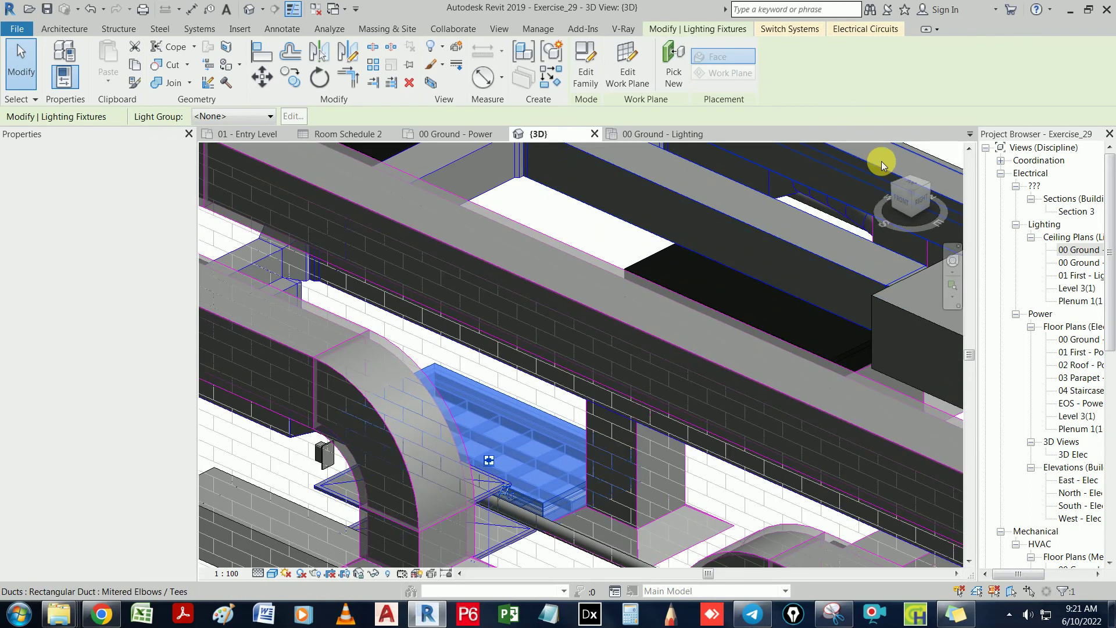
left_click(935, 190)
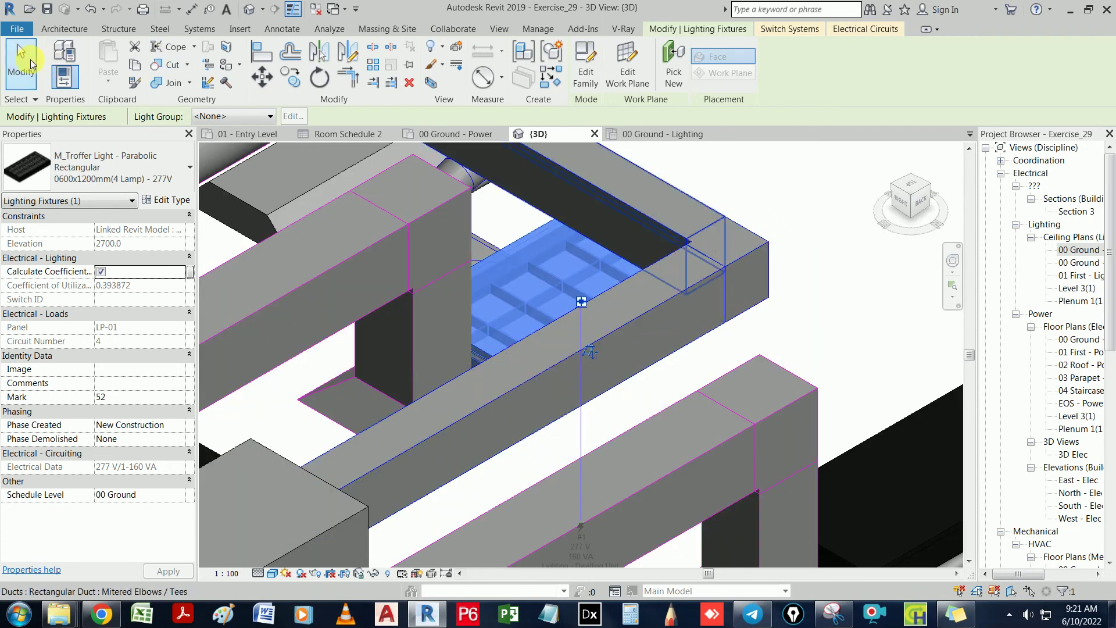
key("Escape")
Run a new Interference Check with All categories selected in the first list
left_click(881, 61)
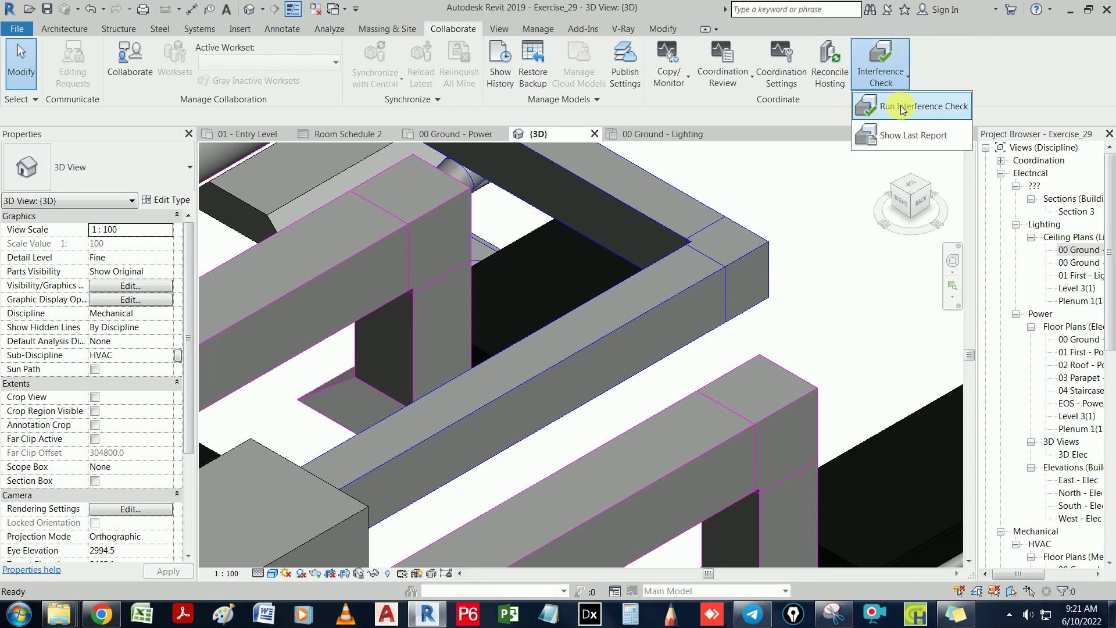
left_click(904, 111)
left_click(425, 192)
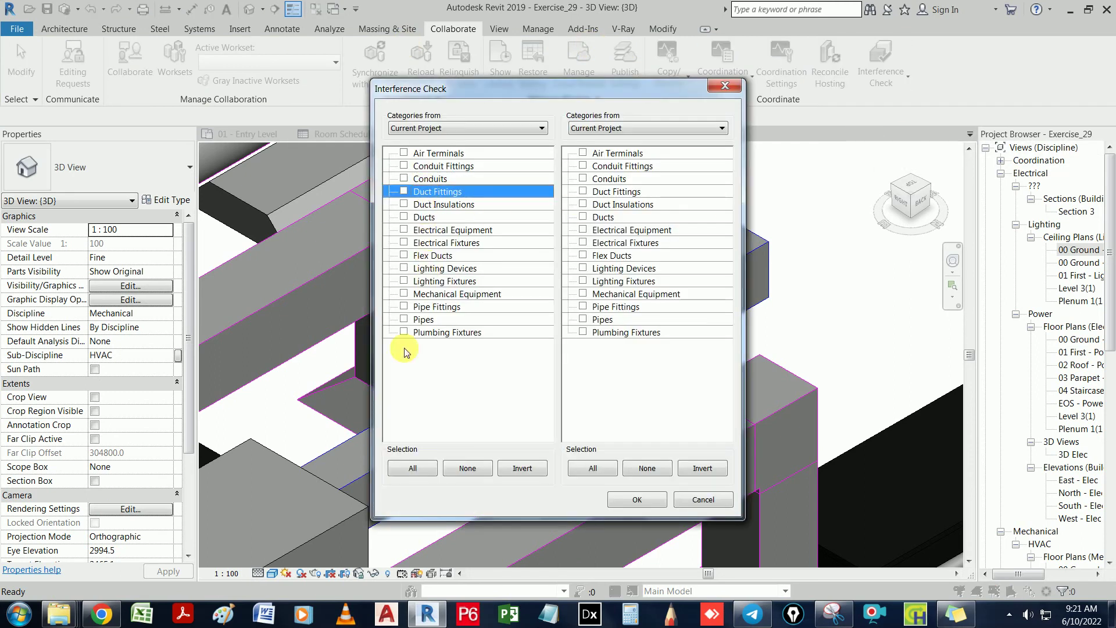
left_click(413, 468)
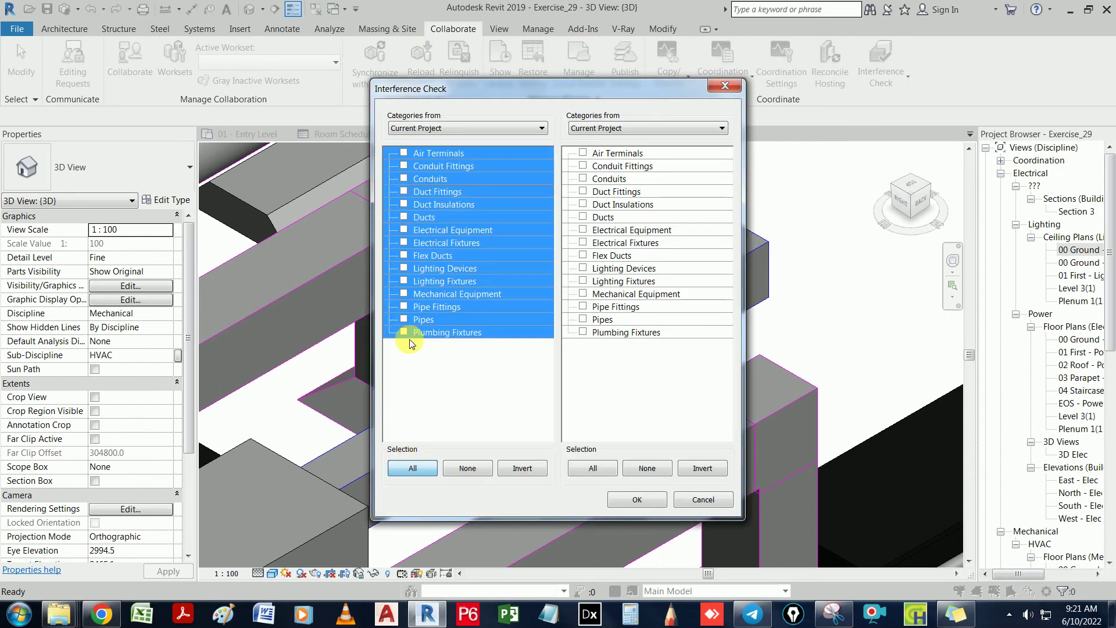
left_click(594, 333)
left_click(416, 469)
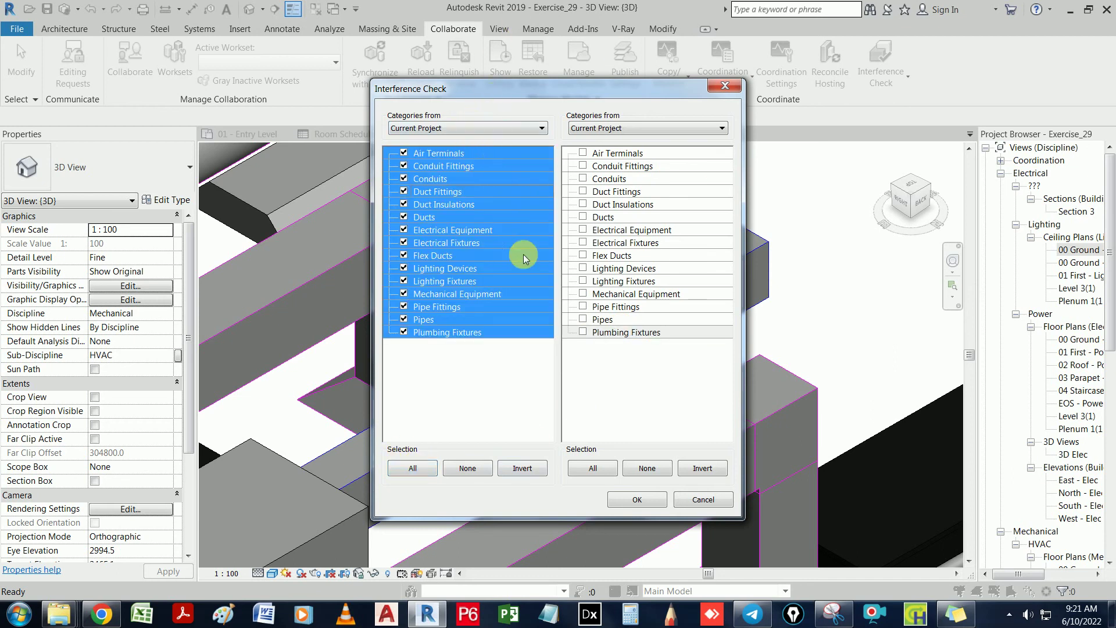
left_click(627, 501)
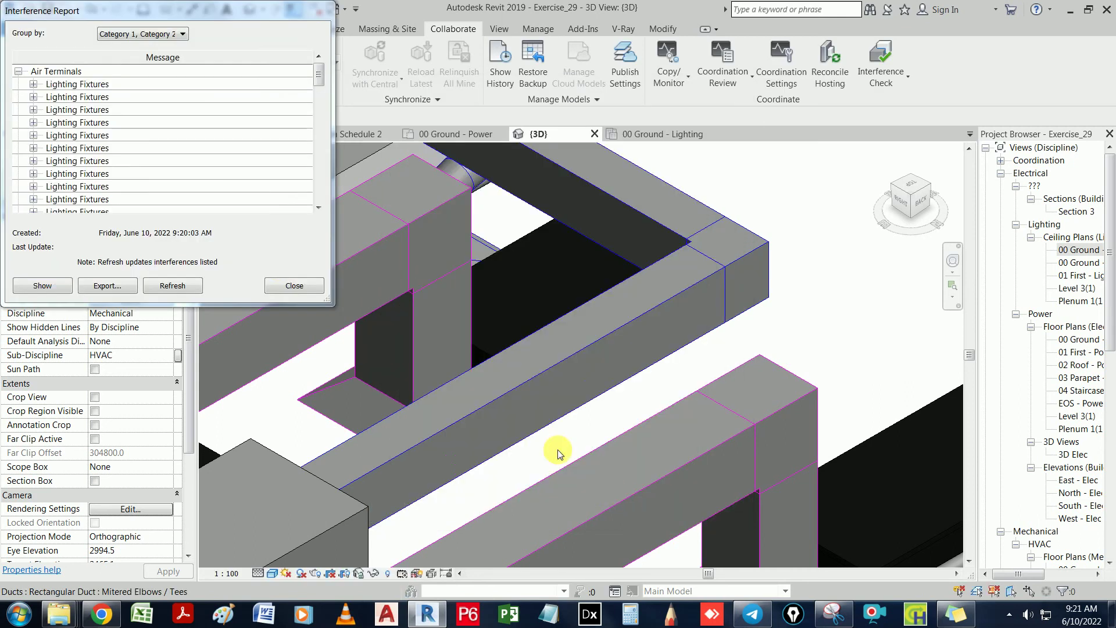
Expand an Air Terminals vs Lighting Fixtures clash, select the return diffuser and M_Troffer Light, and enlarge the report
left_click(38, 149)
left_click(33, 148)
left_click(171, 169)
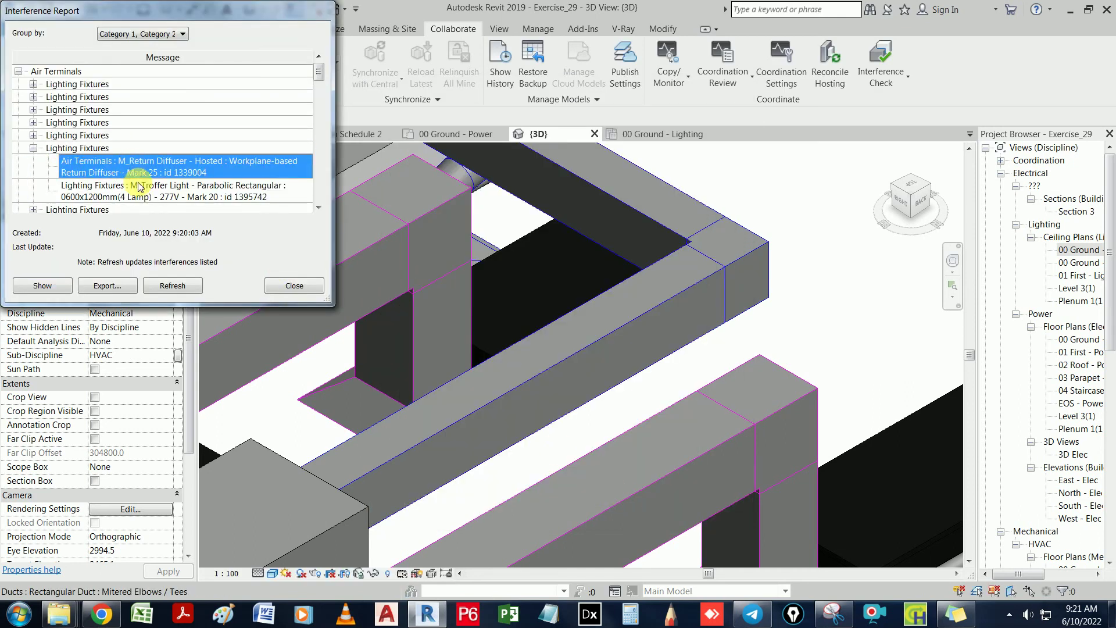
left_click(142, 192)
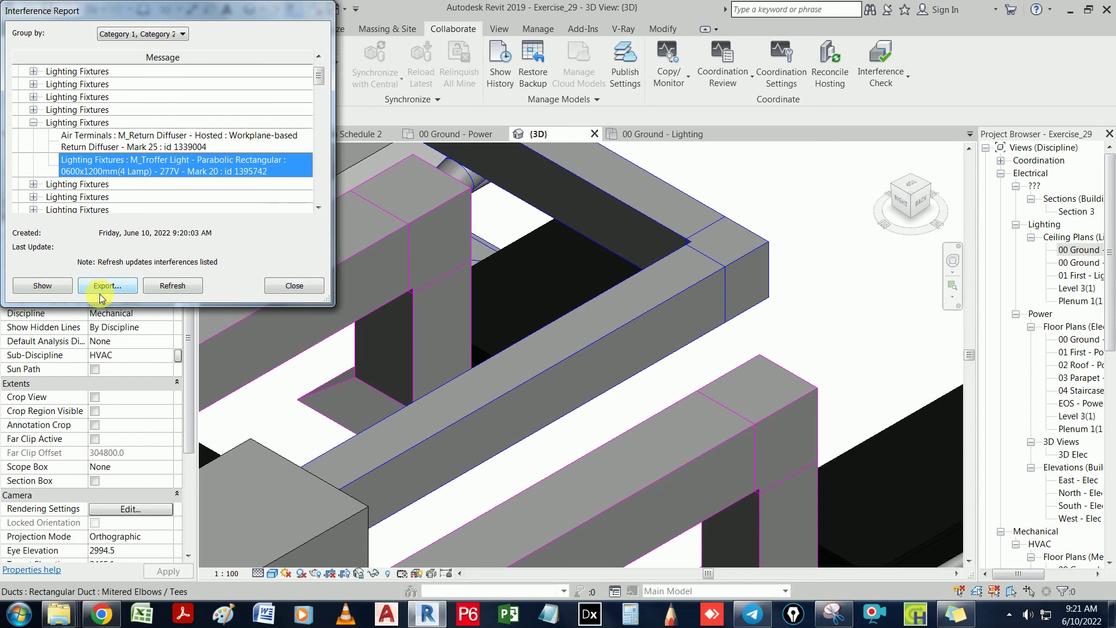
left_click(146, 142)
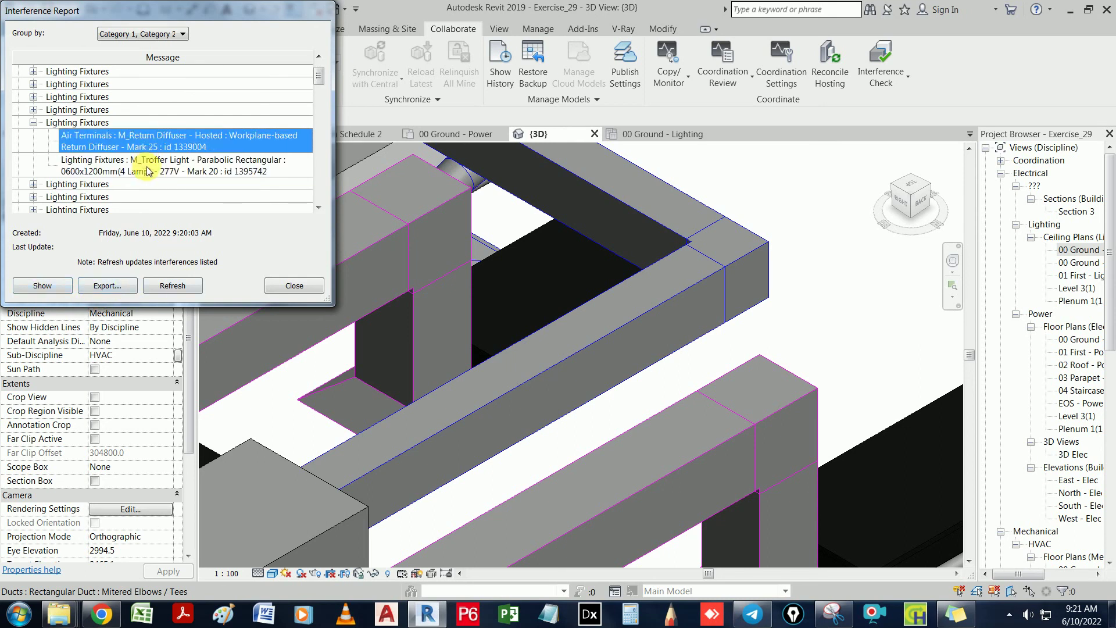
left_click(153, 166)
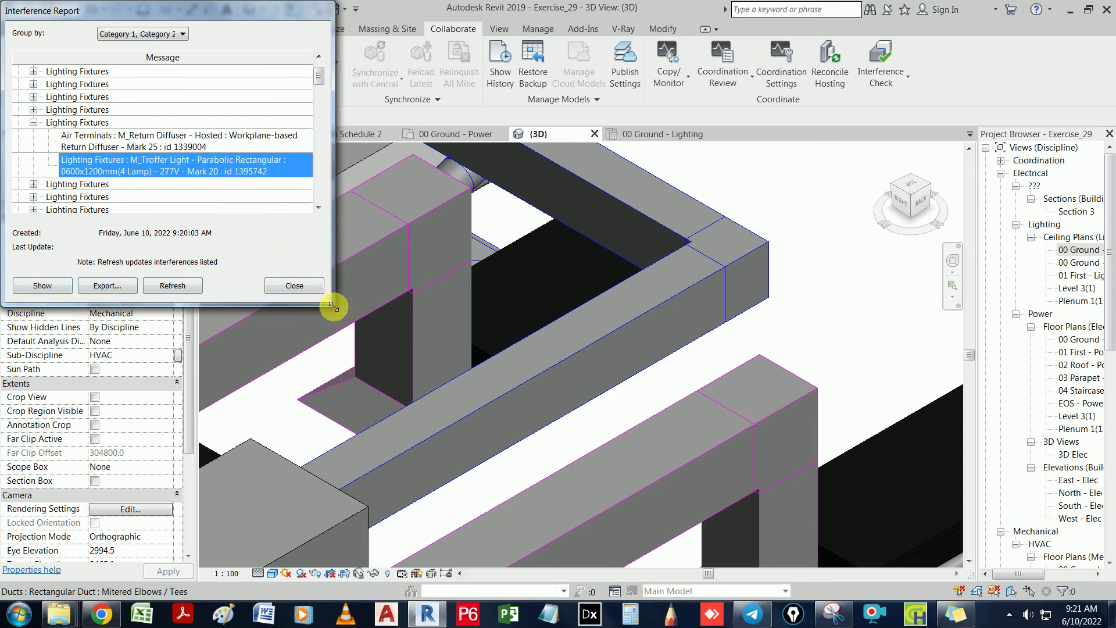
left_click_drag(330, 306, 696, 393)
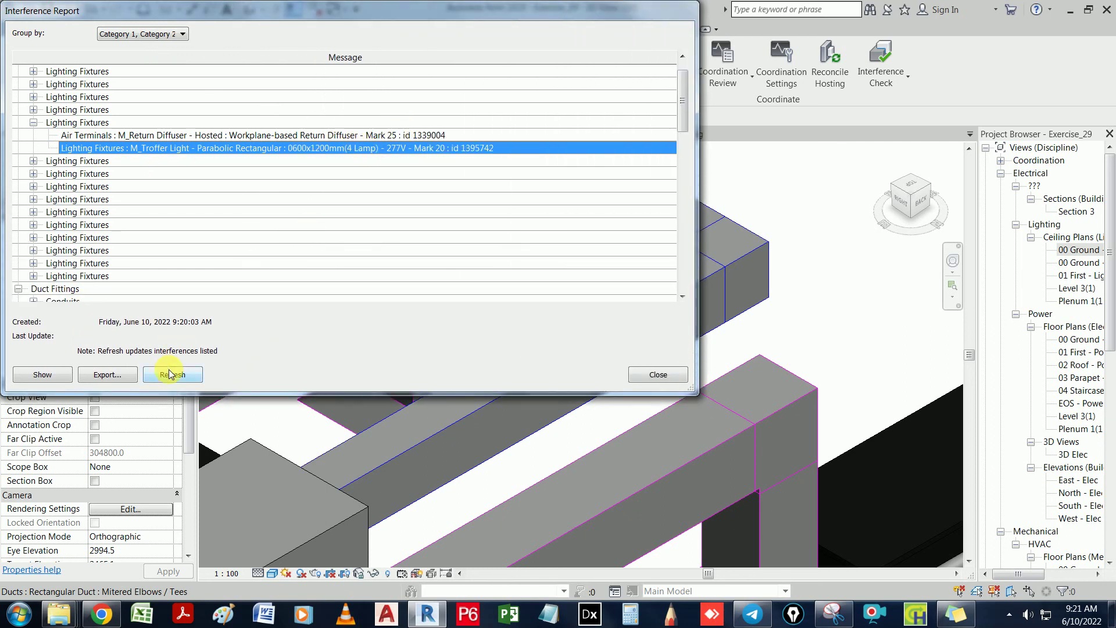
Close the Interference Report and pan the 3D view across the ductwork
left_click(652, 374)
scroll(511, 283, "up", 3)
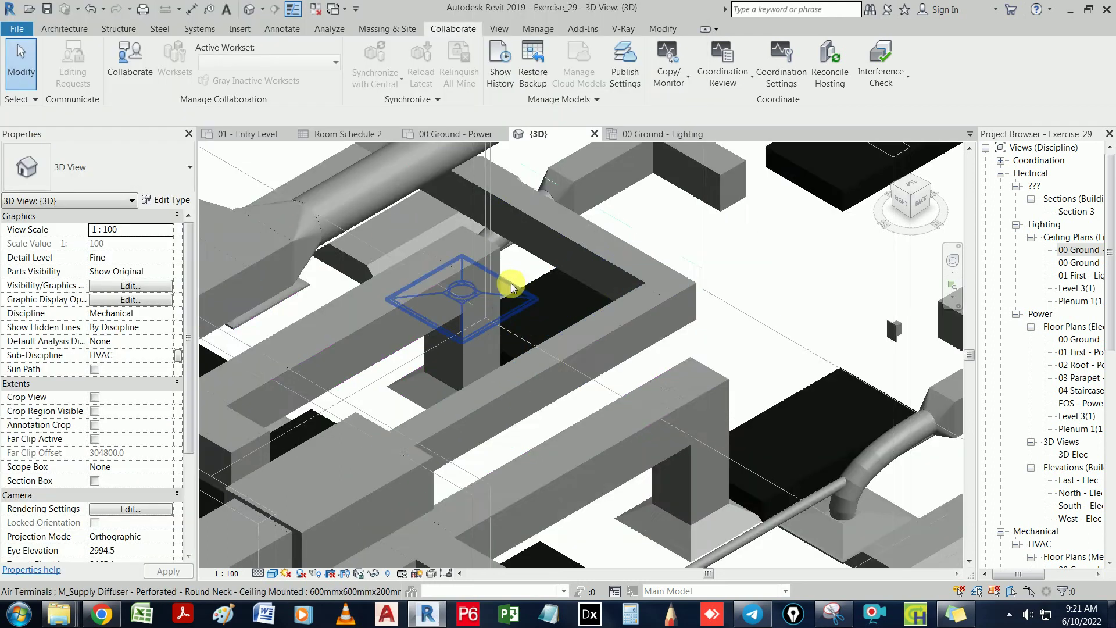
scroll(511, 283, "down", 5)
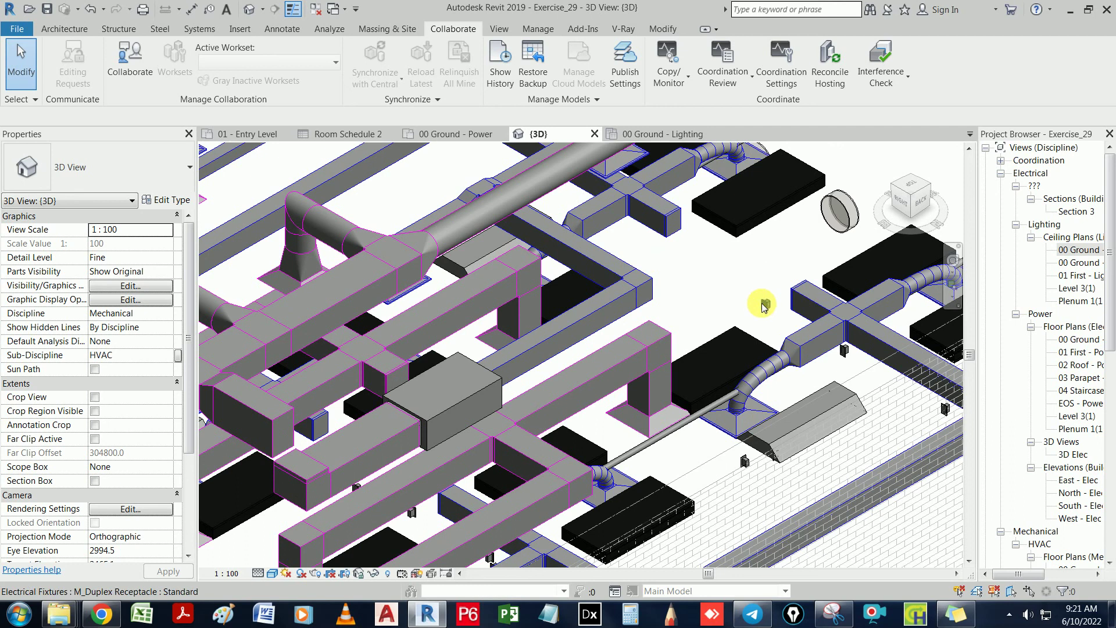
middle_click_drag(763, 307, 636, 247)
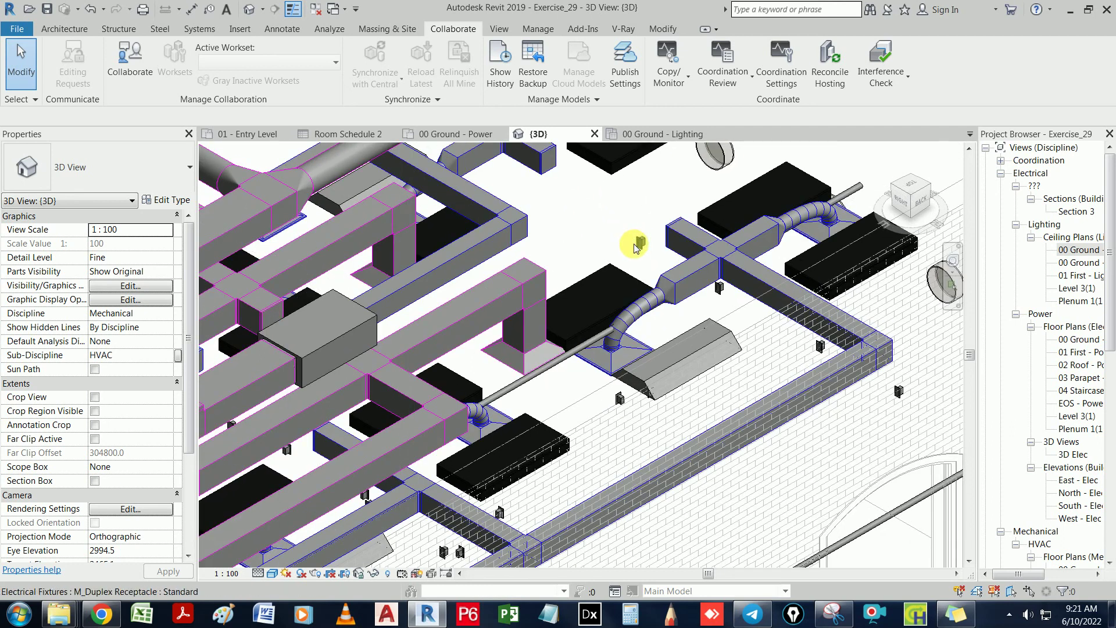